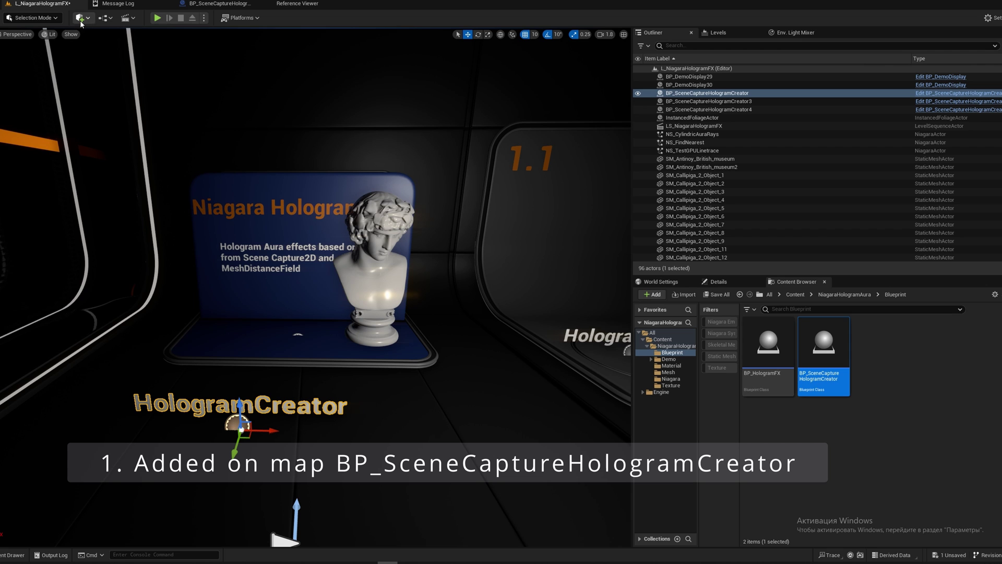
# Place a Scene Capture 2D actor on the floor in front of the bust, angled so the bust is in its view.
pyautogui.click(81, 22)
pyautogui.moveTo(122, 149)
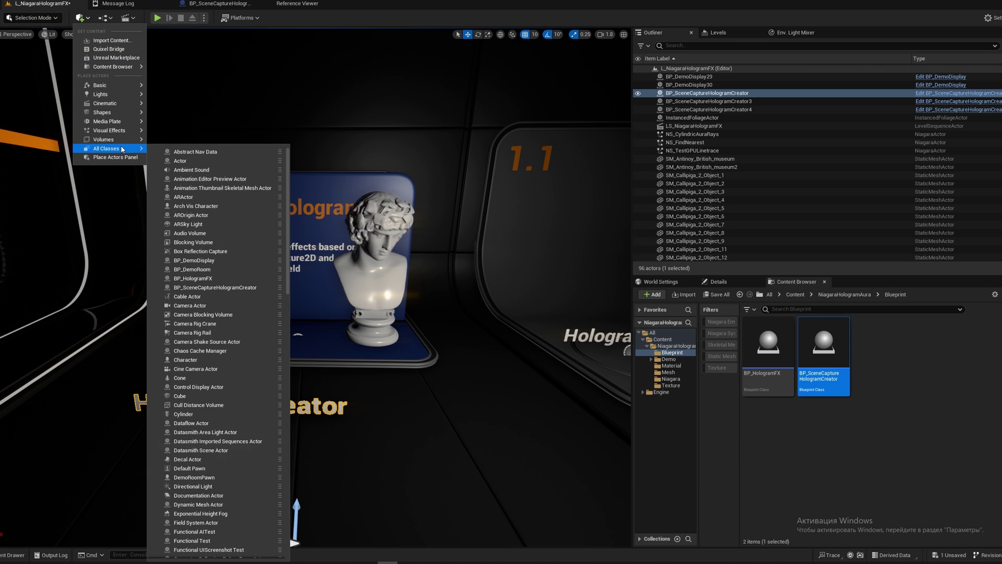
pyautogui.scroll(-15, 225, 504)
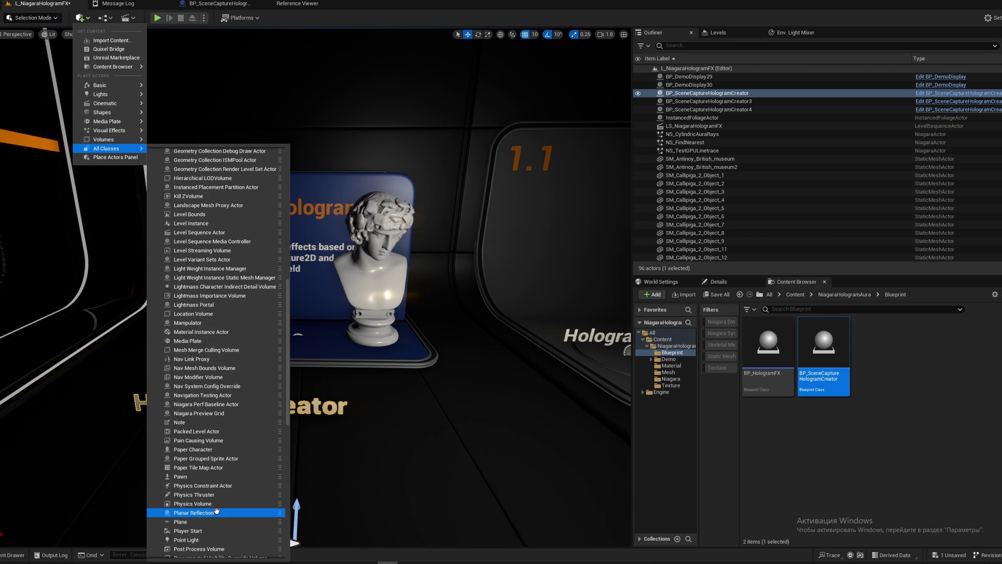
pyautogui.scroll(-3, 225, 504)
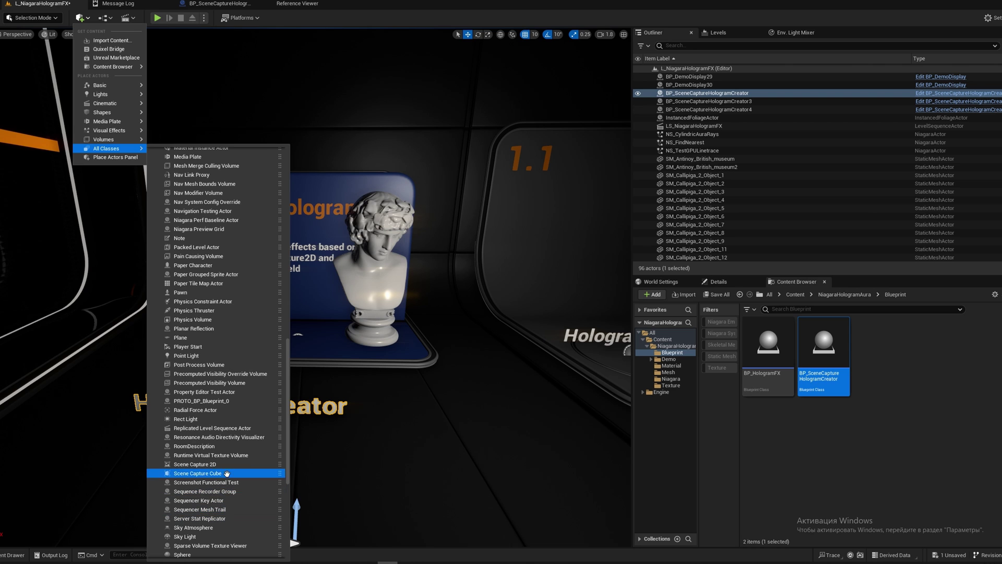
pyautogui.moveTo(224, 464); pyautogui.dragTo(386, 416)
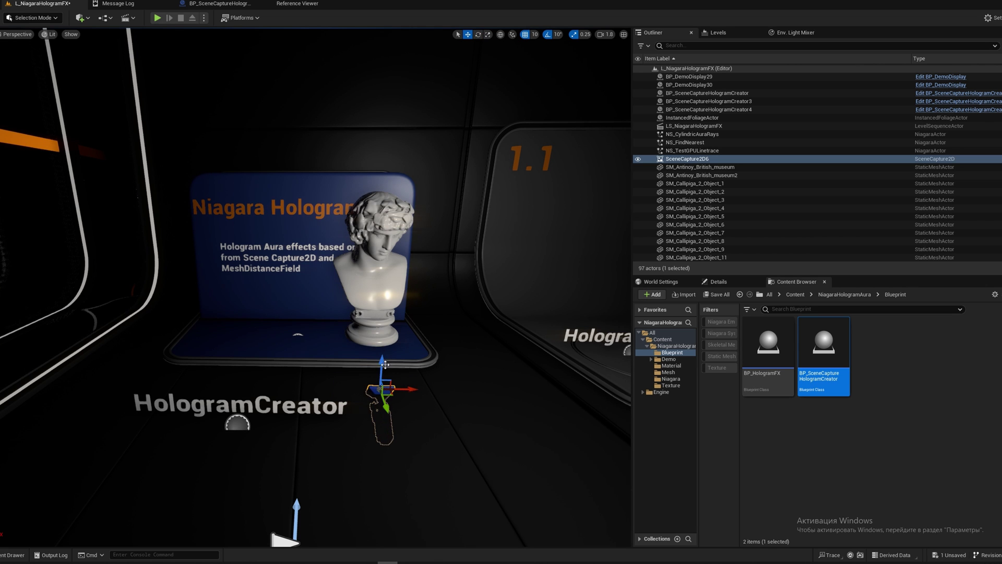
pyautogui.moveTo(421, 346)
pyautogui.mouseDown(button='right')
pyautogui.moveTo(574, 352)
pyautogui.moveTo(433, 361)
pyautogui.moveTo(421, 345)
pyautogui.mouseUp(button='right')
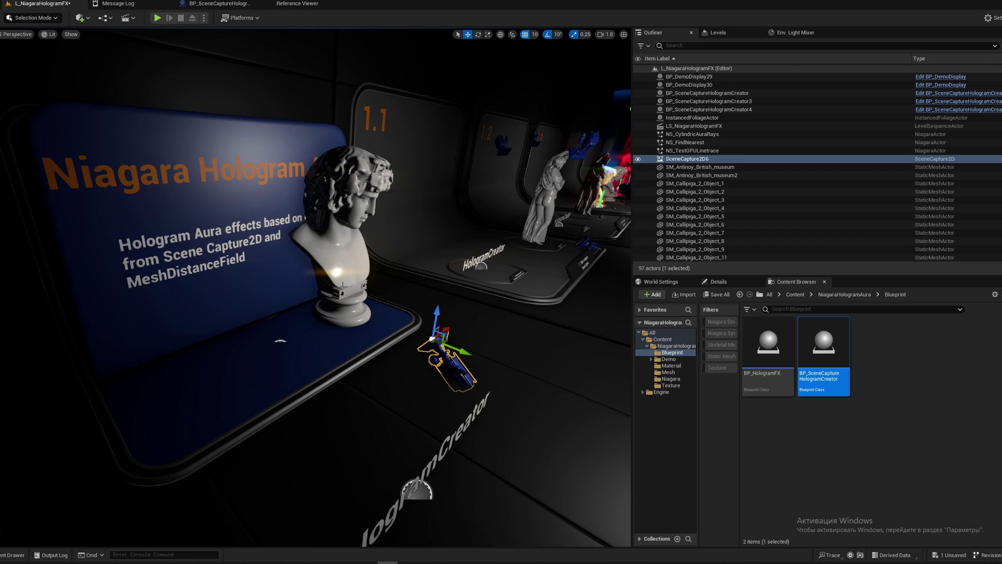
pyautogui.moveTo(419, 449); pyautogui.dragTo(419, 449, button='right')
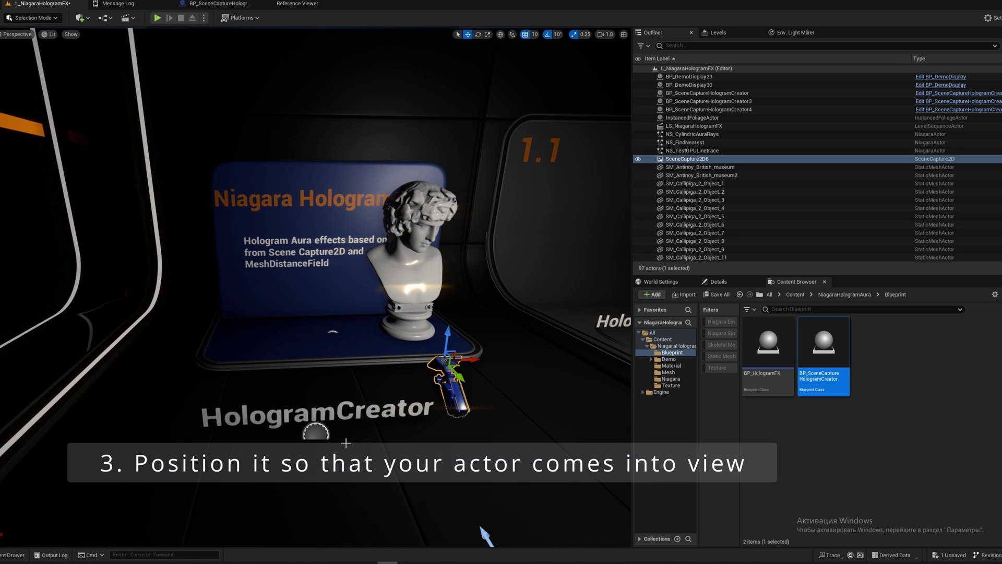
# Set the HologramCreator's Actor Hologram Target to the bust, SM_Antinoy_British_museum2, by picking it from the scene.
pyautogui.click(318, 433)
pyautogui.click(718, 282)
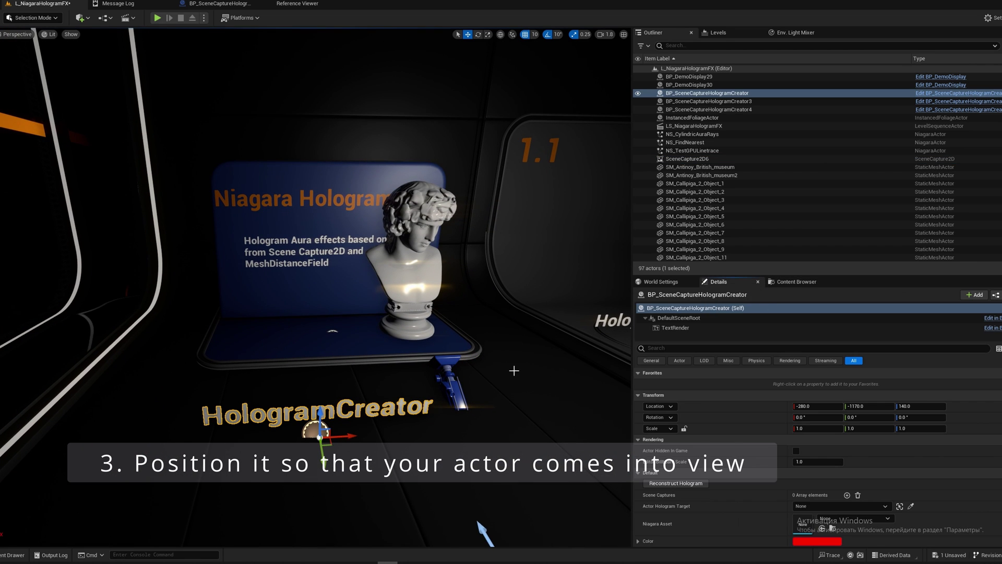
pyautogui.scroll(-1, 842, 459)
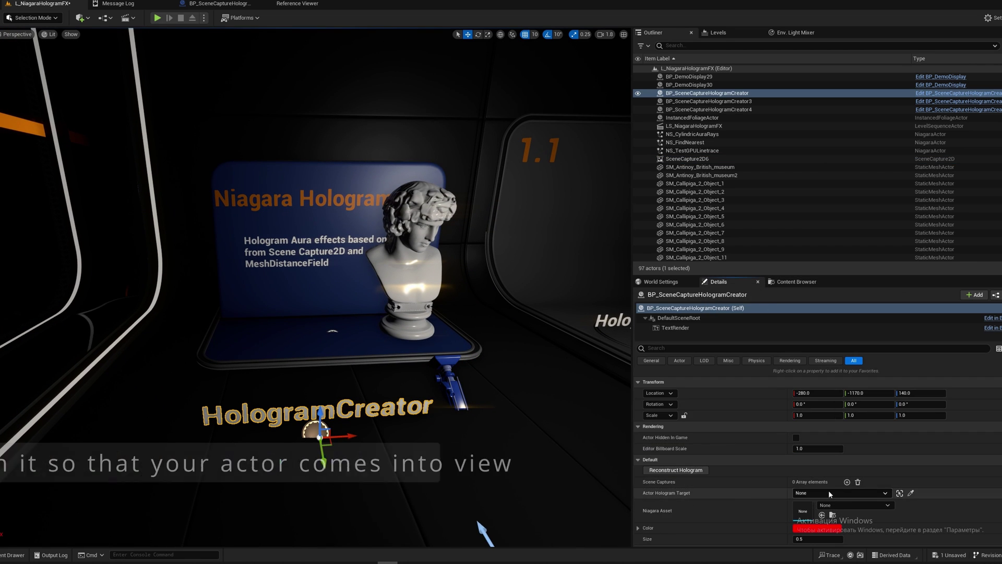
pyautogui.click(911, 493)
pyautogui.click(427, 269)
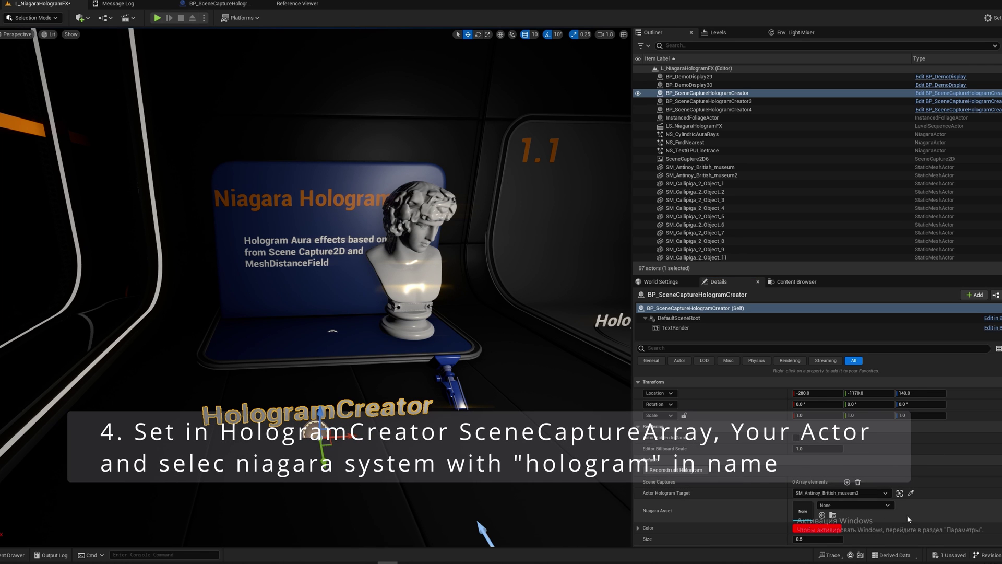
# Search the Niagara systems for "hologram" and assign NS_HologramWithRaysFX as the HologramCreator's Niagara Asset.
pyautogui.click(881, 507)
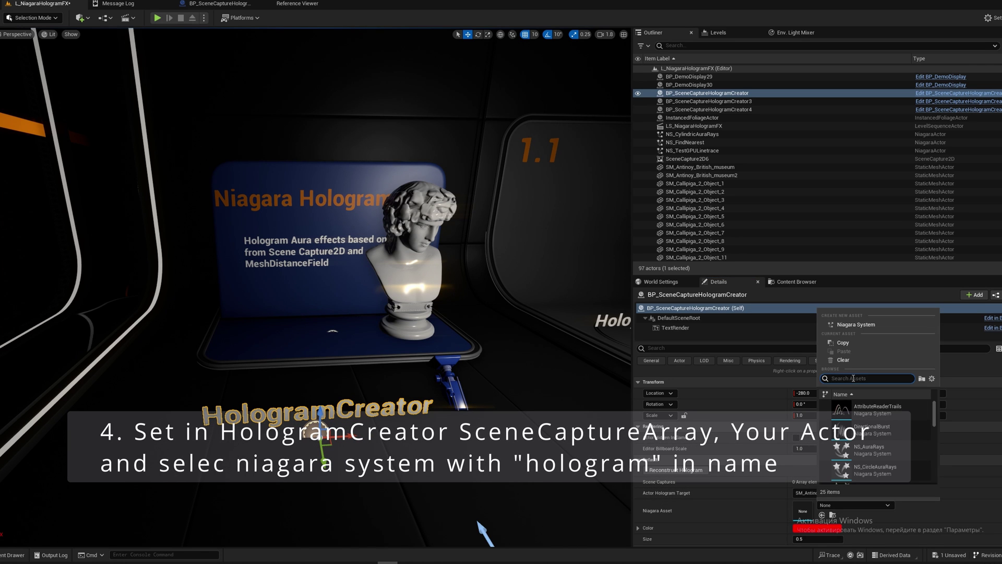
pyautogui.write('holor')
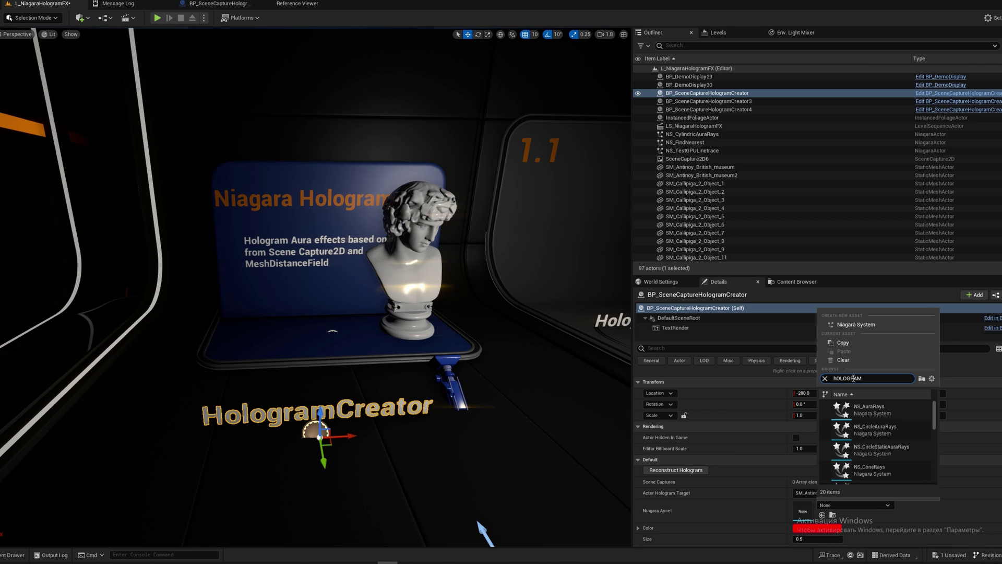
pyautogui.scroll(-1, 898, 469)
pyautogui.scroll(-3, 908, 465)
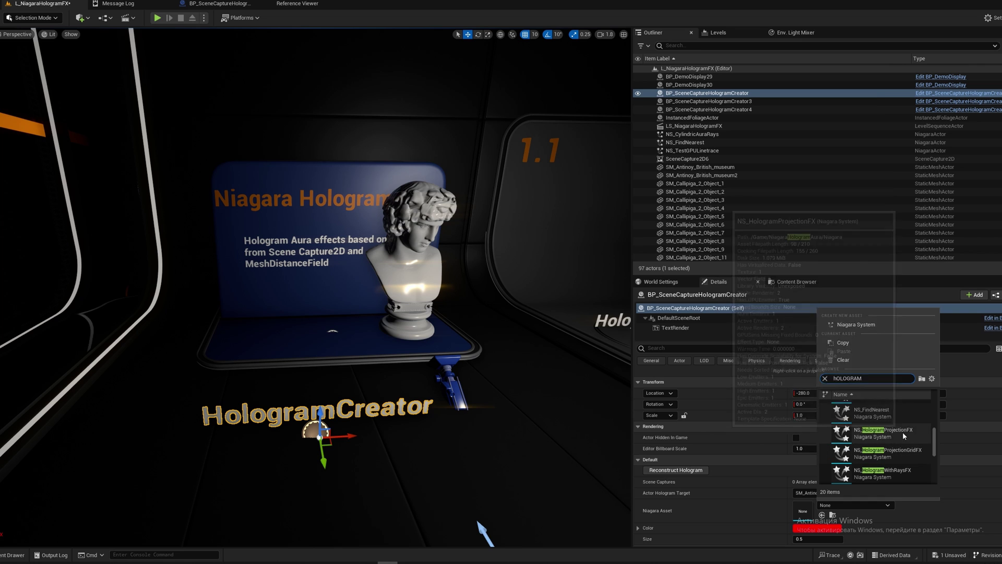
pyautogui.scroll(-1, 898, 459)
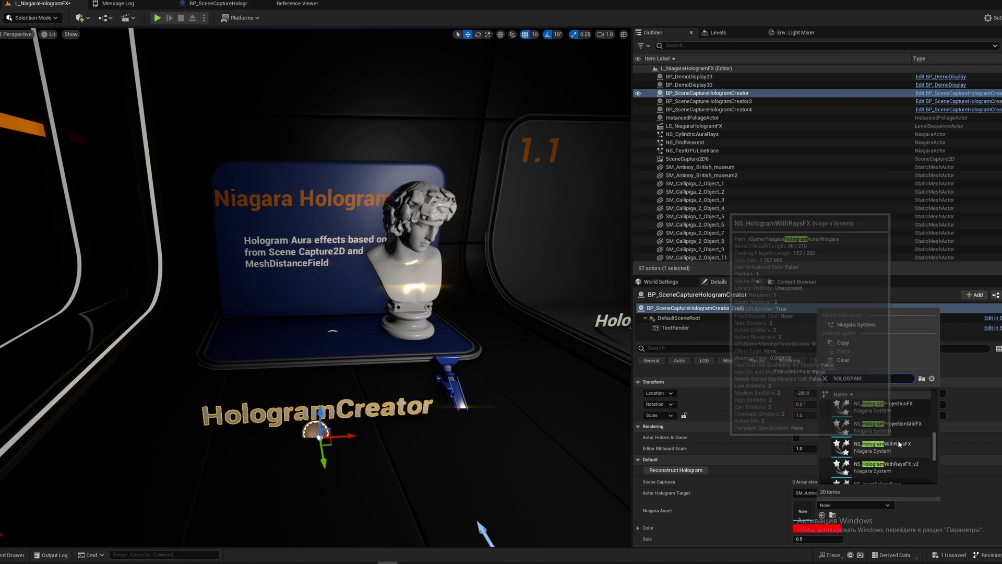
pyautogui.scroll(1, 896, 465)
pyautogui.click(896, 450)
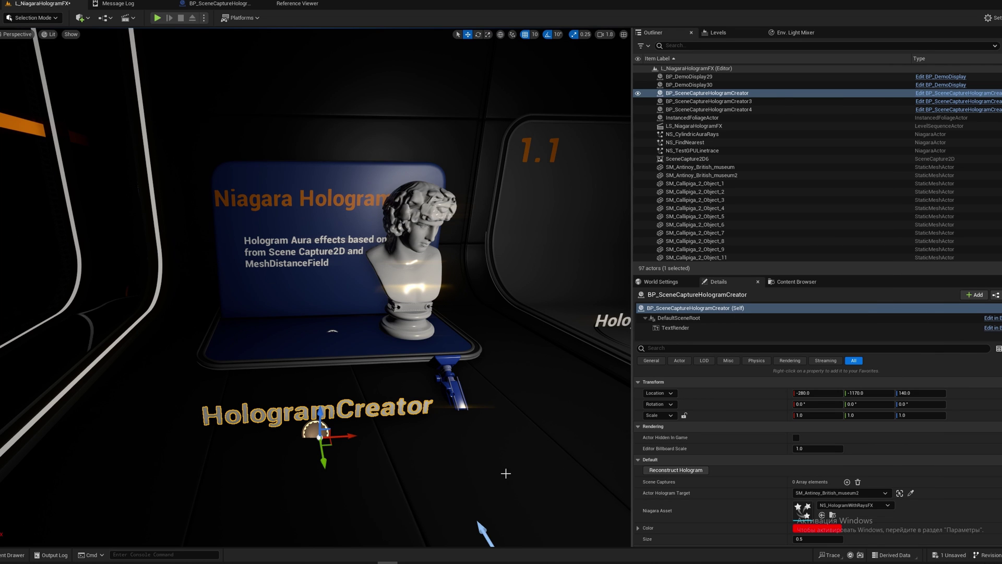
# Add one Scene Captures element, assign the new SceneCapture2D6 to it, and reconstruct the hologram.
pyautogui.scroll(2, 511, 474)
pyautogui.scroll(-2, 848, 431)
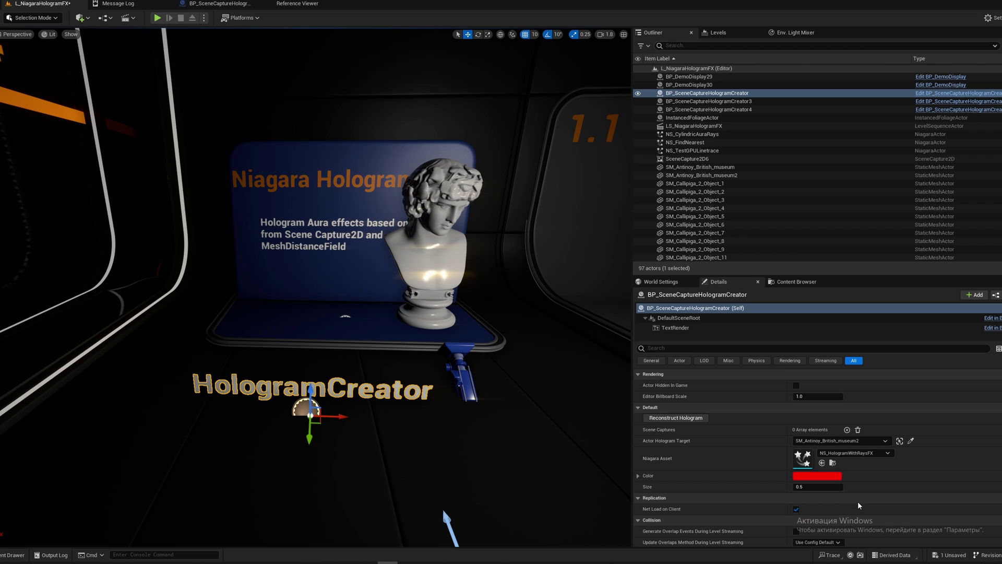
pyautogui.click(847, 430)
pyautogui.click(895, 441)
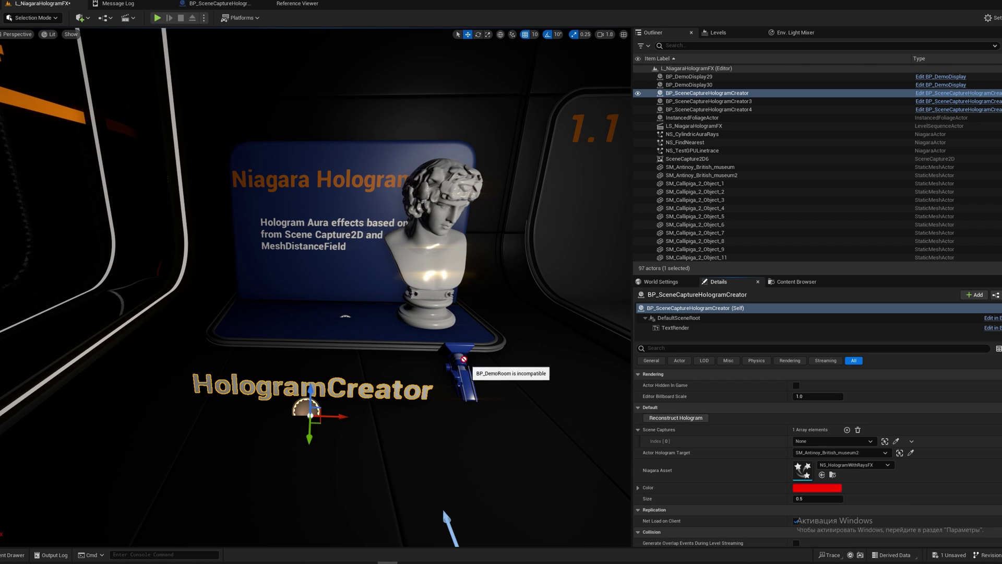
pyautogui.click(676, 417)
pyautogui.scroll(-2, 389, 385)
pyautogui.moveTo(389, 385)
pyautogui.mouseDown(button='right')
pyautogui.moveTo(289, 365)
pyautogui.moveTo(289, 355)
pyautogui.moveTo(375, 385)
pyautogui.mouseUp(button='right')
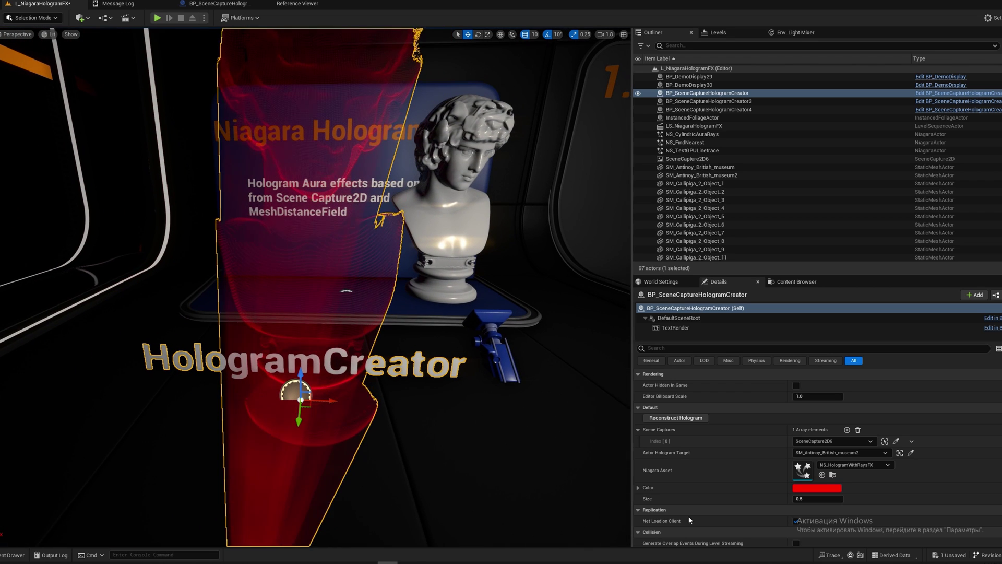
# Change the hologram color to golden yellow and reconstruct the hologram.
pyautogui.click(817, 488)
pyautogui.click(877, 432)
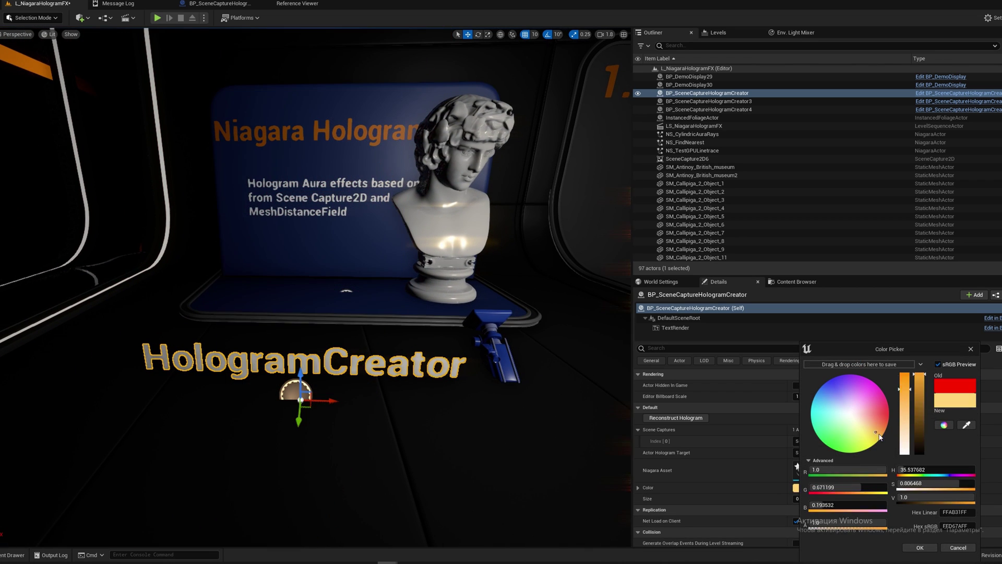
pyautogui.click(920, 547)
pyautogui.click(697, 420)
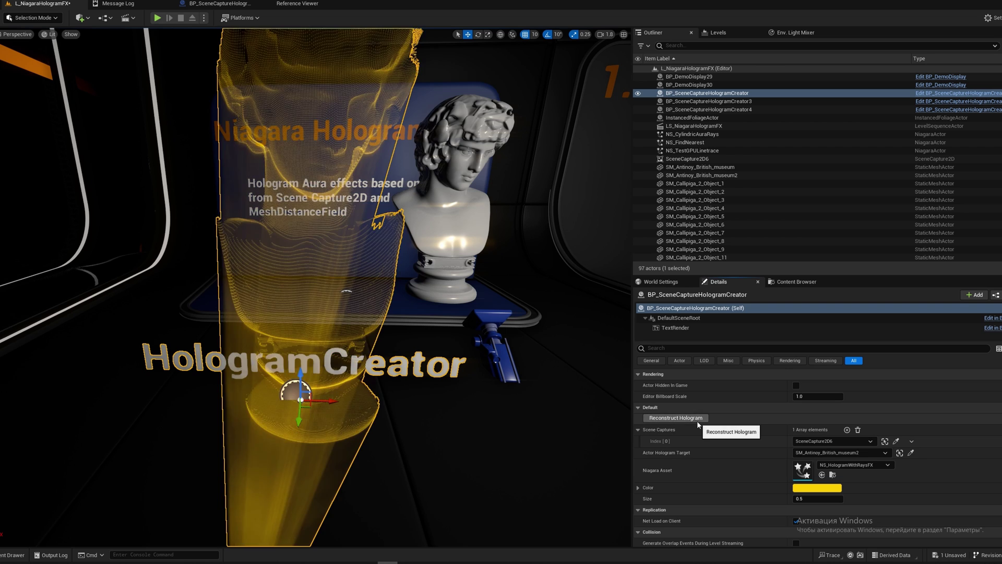
pyautogui.scroll(-3, 487, 374)
pyautogui.moveTo(487, 374); pyautogui.dragTo(436, 367, button='right')
# Move the bust to X -40 and scale it uniformly to 5.0.
pyautogui.click(344, 244)
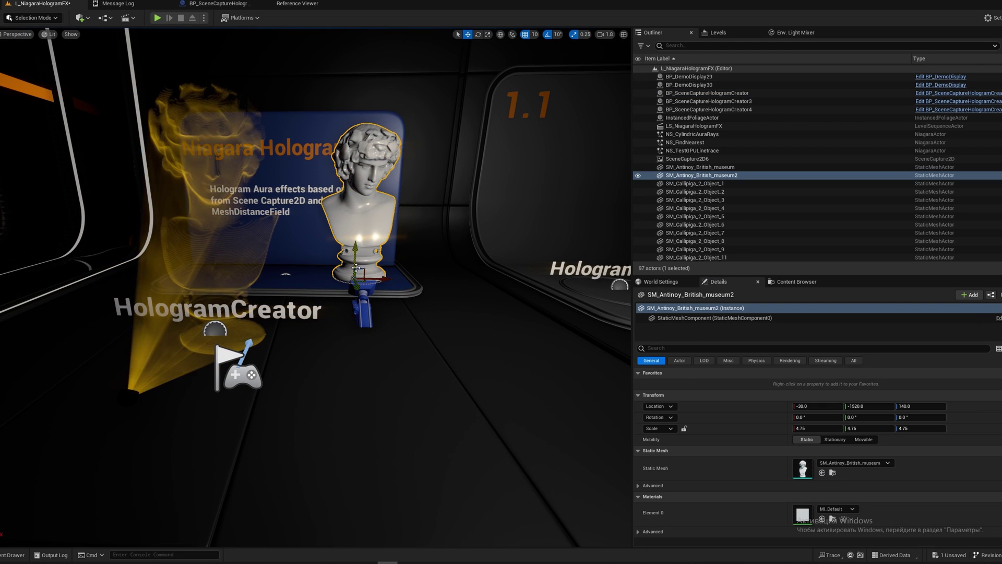
pyautogui.moveTo(356, 280); pyautogui.dragTo(272, 305)
pyautogui.moveTo(383, 282); pyautogui.dragTo(354, 311)
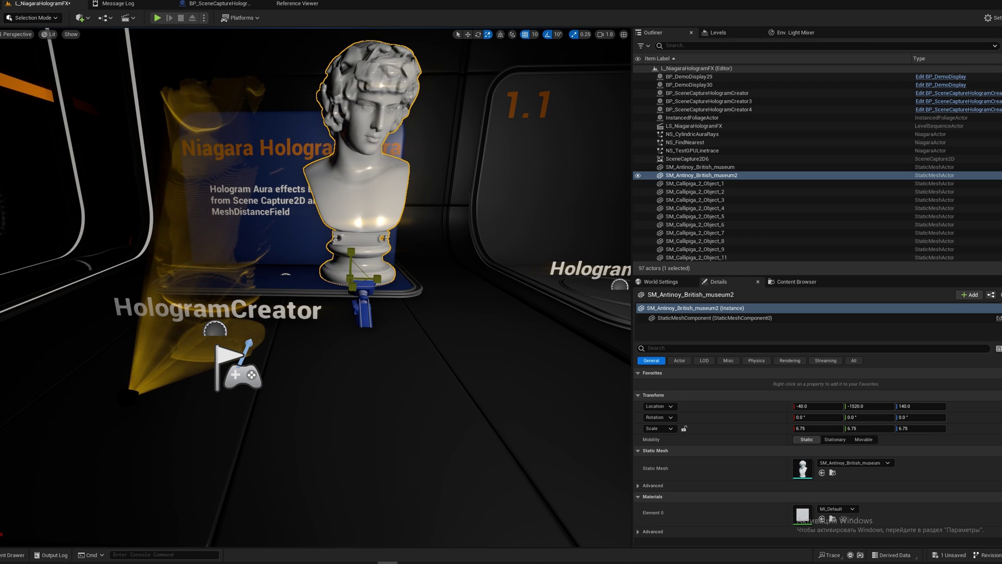
pyautogui.moveTo(355, 283); pyautogui.dragTo(284, 297)
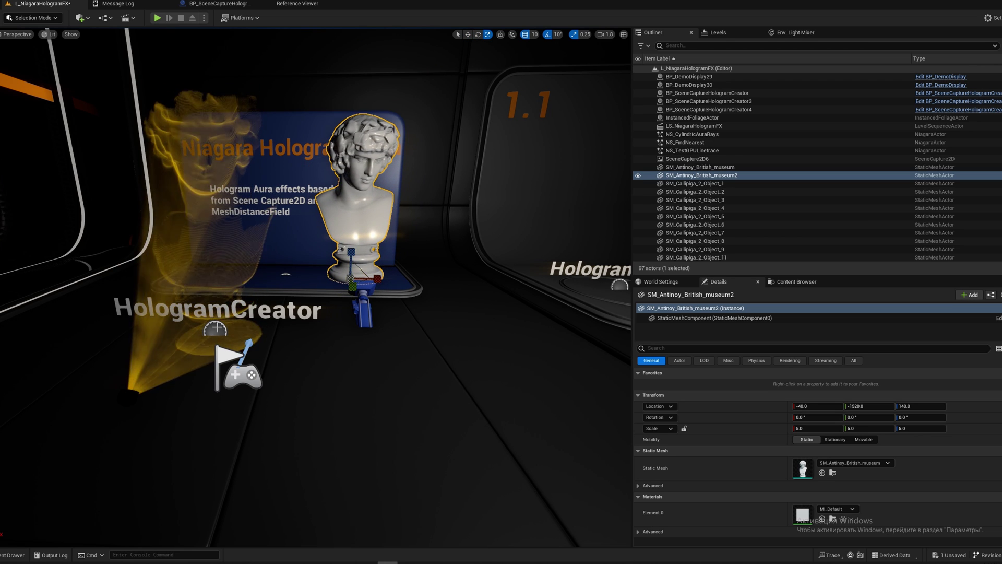
pyautogui.click(217, 327)
pyautogui.moveTo(240, 335); pyautogui.dragTo(249, 336)
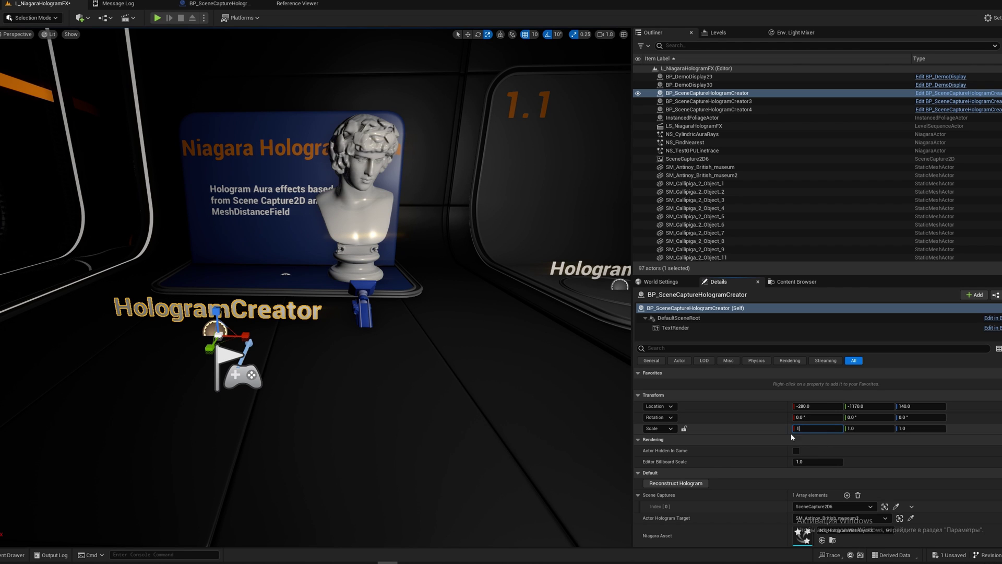
# Replace the bust's static mesh with SimplePivotPainterExample and scale the actor down uniformly to fit the display stand.
pyautogui.click(352, 240)
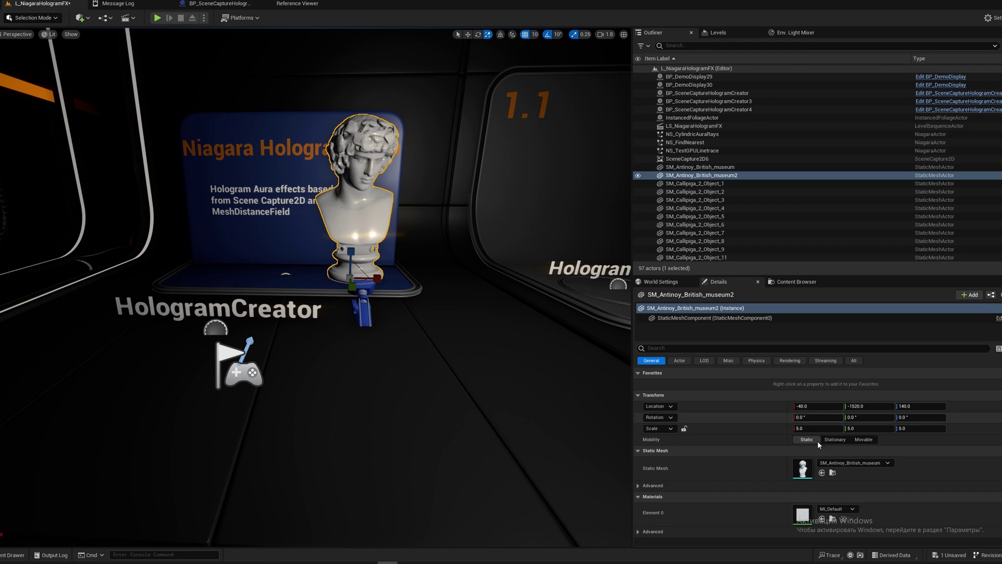
pyautogui.click(839, 463)
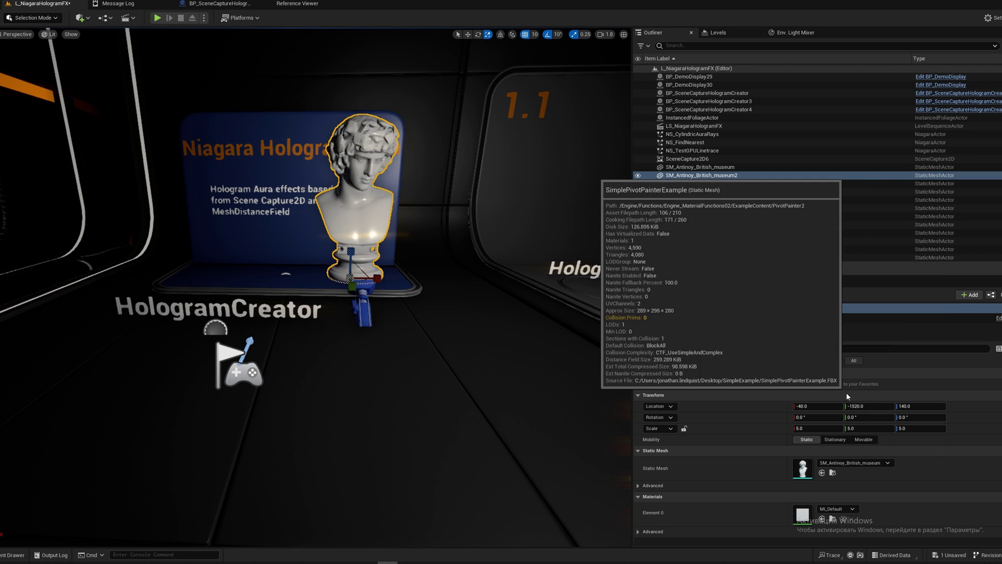
pyautogui.click(847, 393)
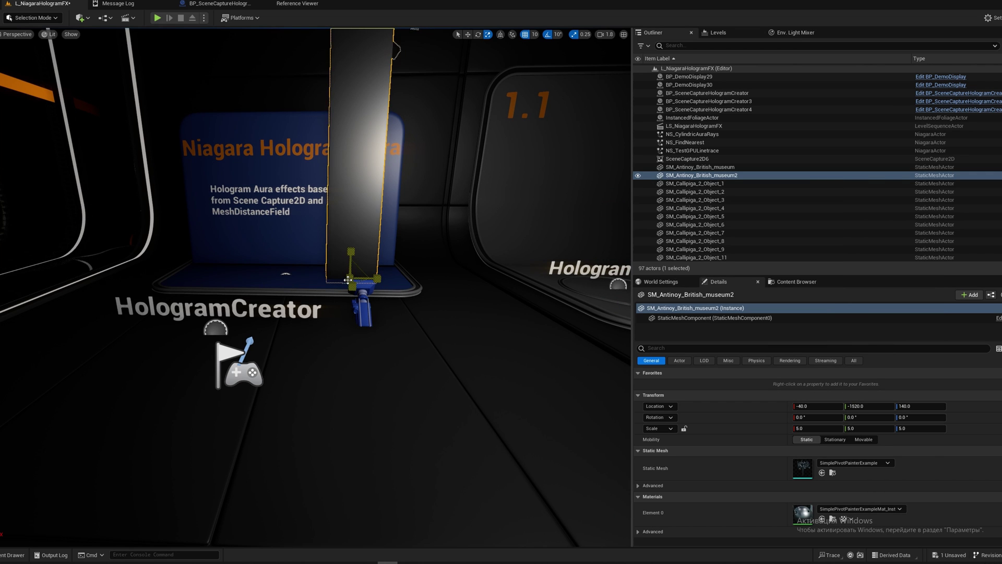
pyautogui.moveTo(351, 278); pyautogui.dragTo(312, 305)
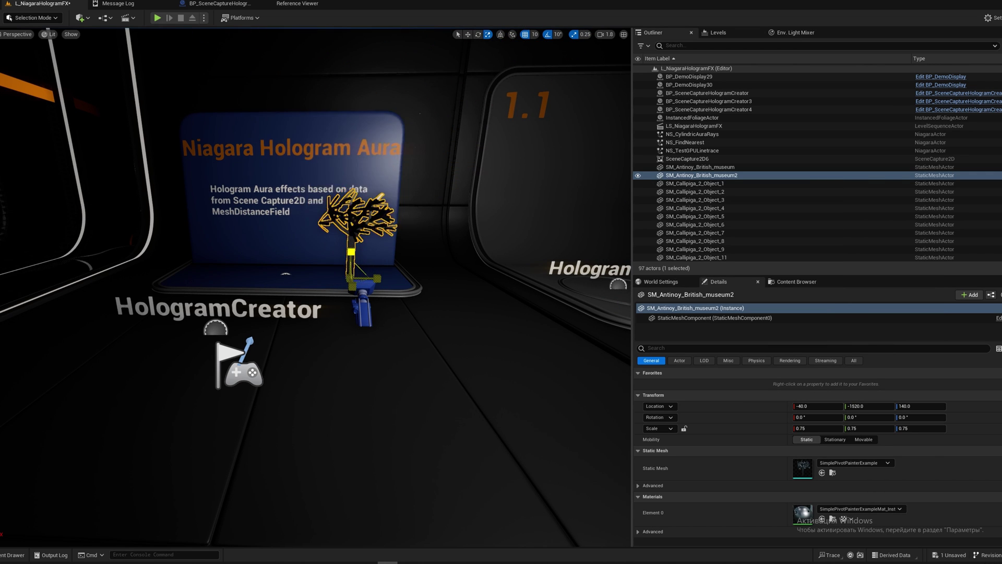
# Pick the tree actor, SM_Antinoy_British_museum2, from the scene again as the HologramCreator's Actor Hologram Target.
pyautogui.click(363, 311)
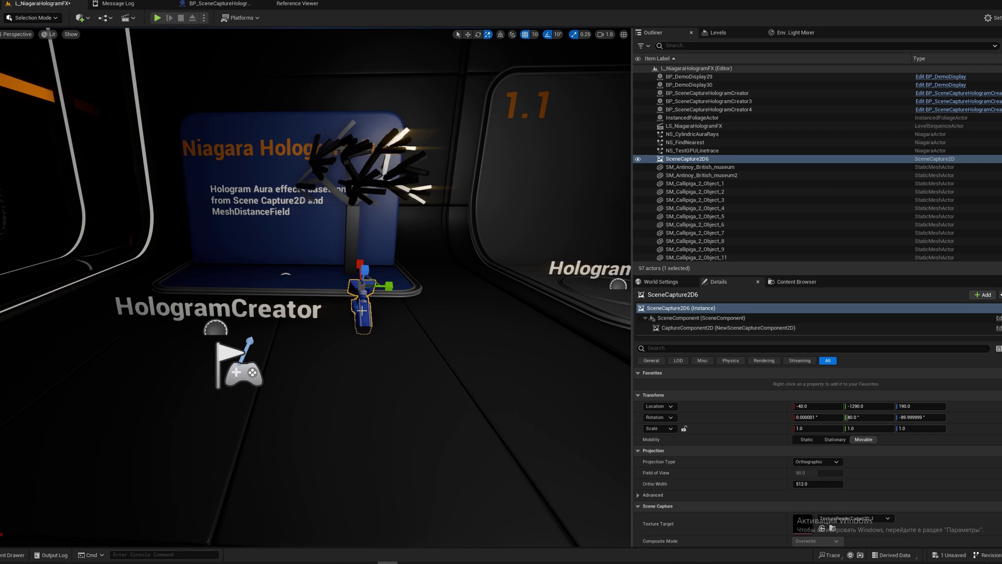
pyautogui.click(282, 311)
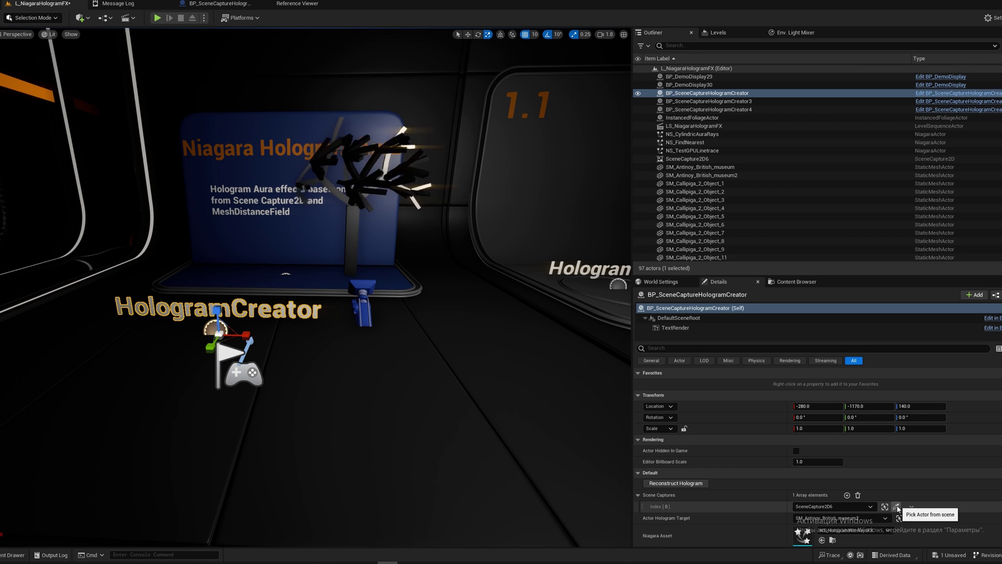
pyautogui.scroll(-2, 898, 509)
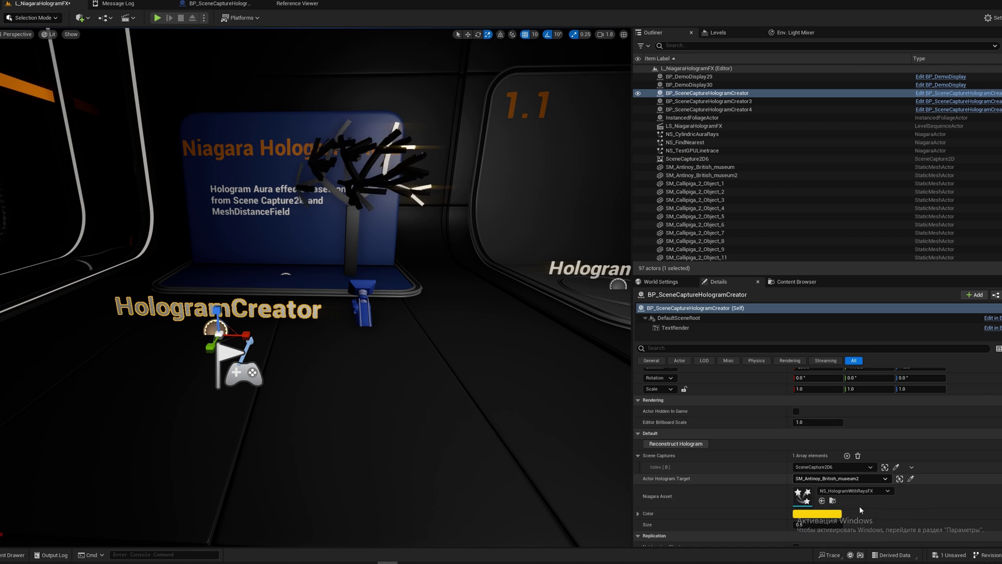
pyautogui.click(911, 479)
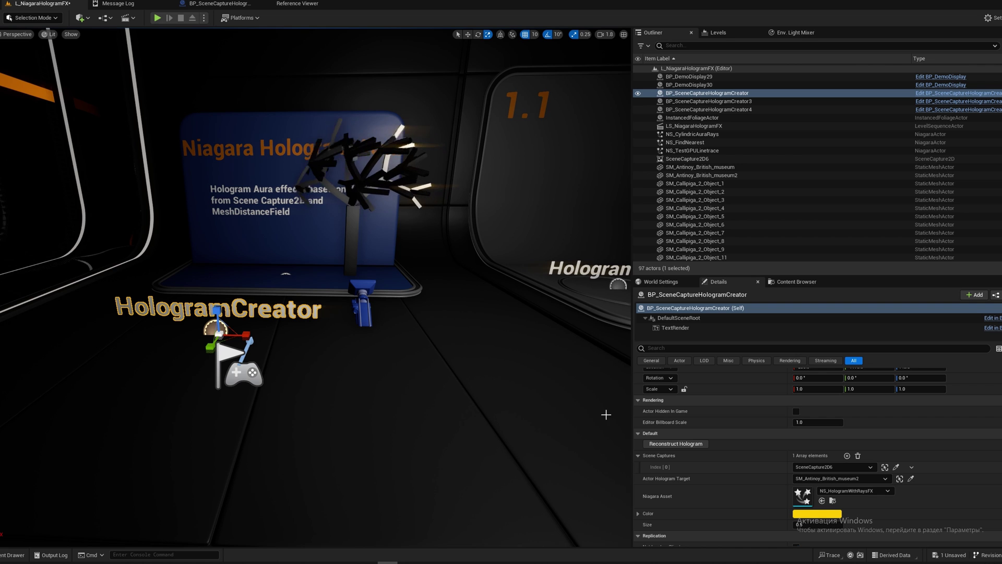
# Set the HologramCreator's color to cyan and reconstruct the hologram of the tree.
pyautogui.click(830, 515)
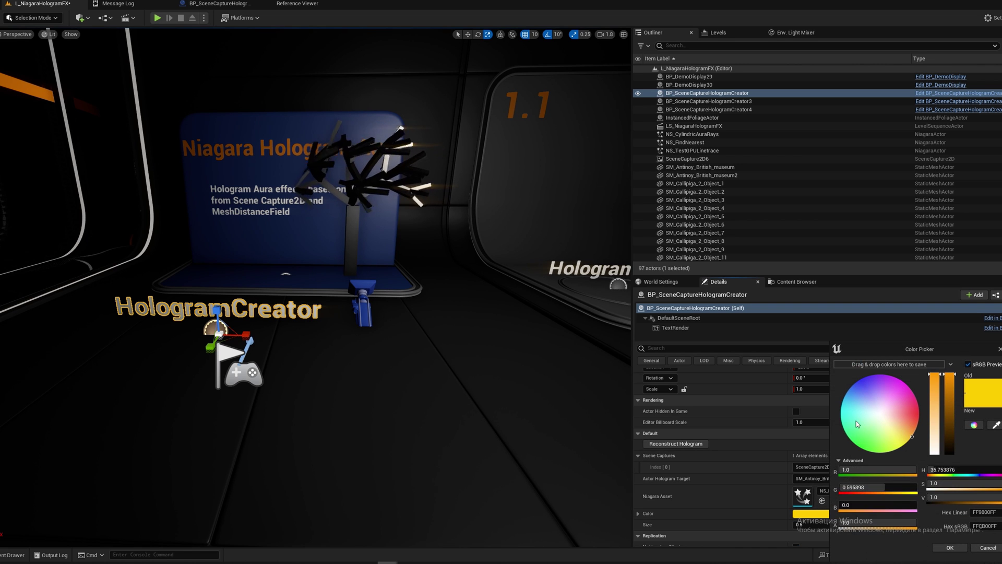
pyautogui.click(840, 416)
pyautogui.click(950, 548)
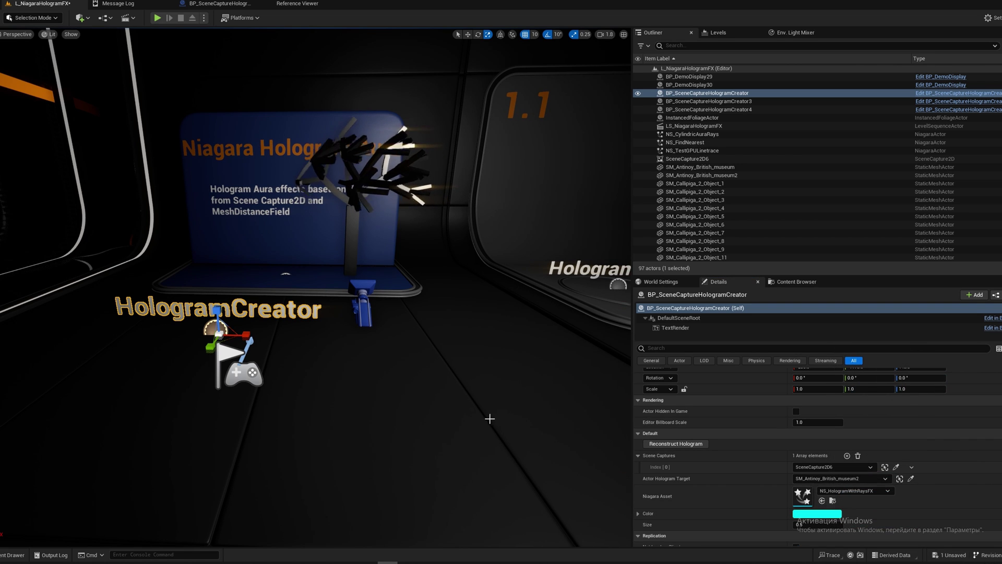
pyautogui.click(663, 444)
pyautogui.click(338, 353)
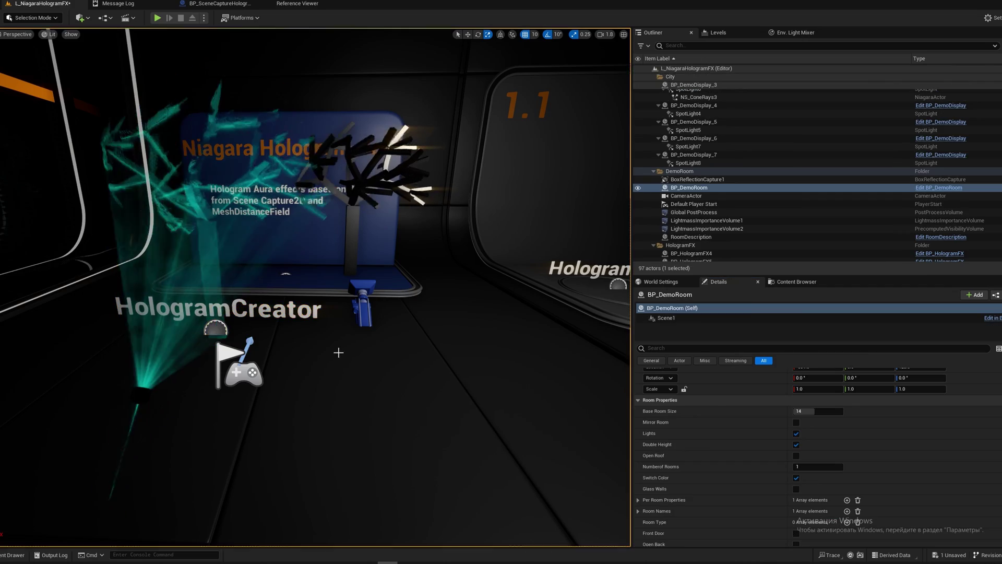
pyautogui.press('a')
pyautogui.moveTo(339, 353); pyautogui.dragTo(334, 329, button='right')
pyautogui.press('w')
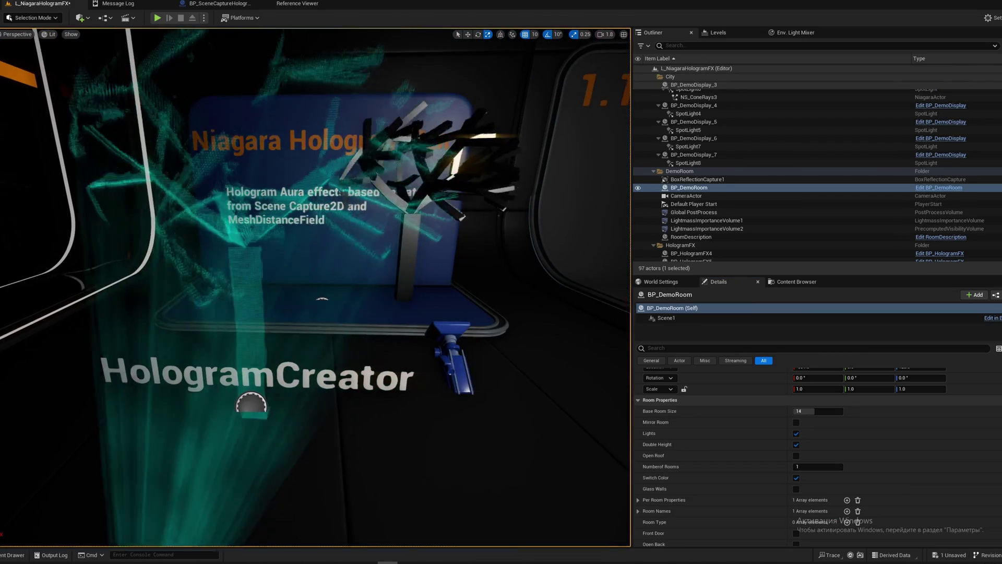
# Move the HologramCreator actor along X, farther away from the display stand.
pyautogui.scroll(-3, 365, 313)
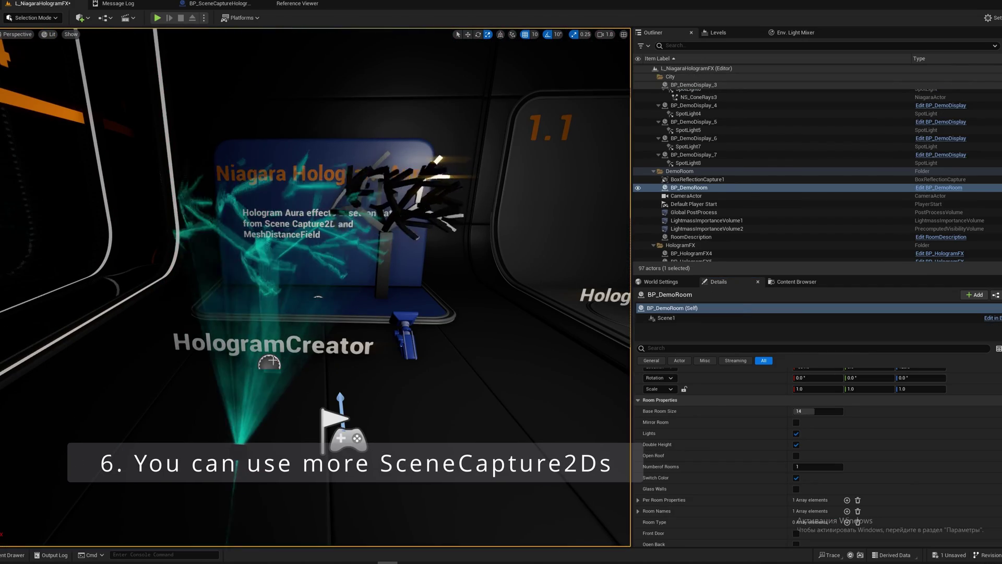
pyautogui.click(273, 360)
pyautogui.press('w')
pyautogui.moveTo(296, 365); pyautogui.dragTo(197, 364)
# Duplicate the SceneCapture2D6 camera twice, placing one copy beside it and one higher up, each turned toward the tree from another angle.
pyautogui.click(406, 336)
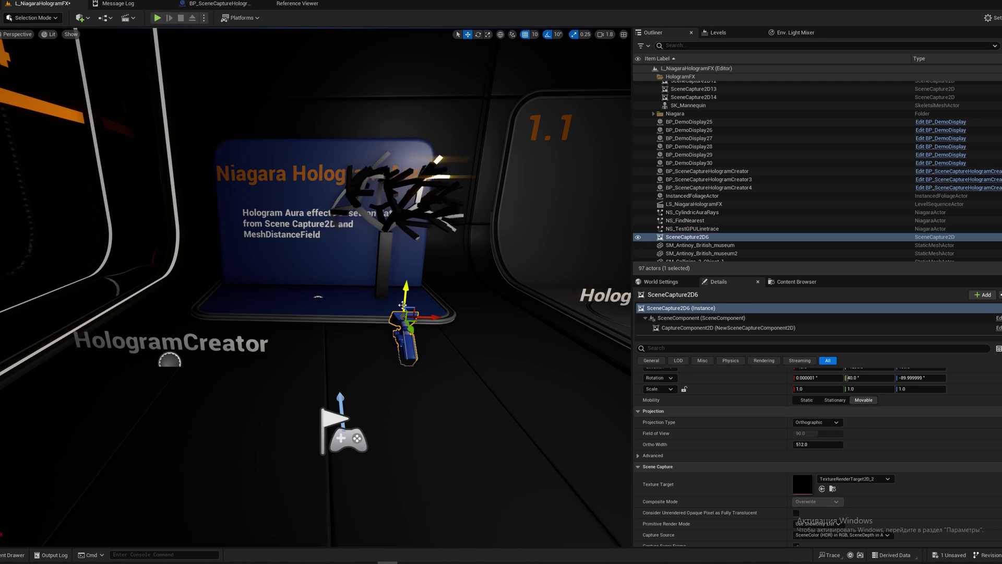
pyautogui.keyDown('alt'); pyautogui.moveTo(424, 317); pyautogui.dragTo(478, 321); pyautogui.keyUp('alt')
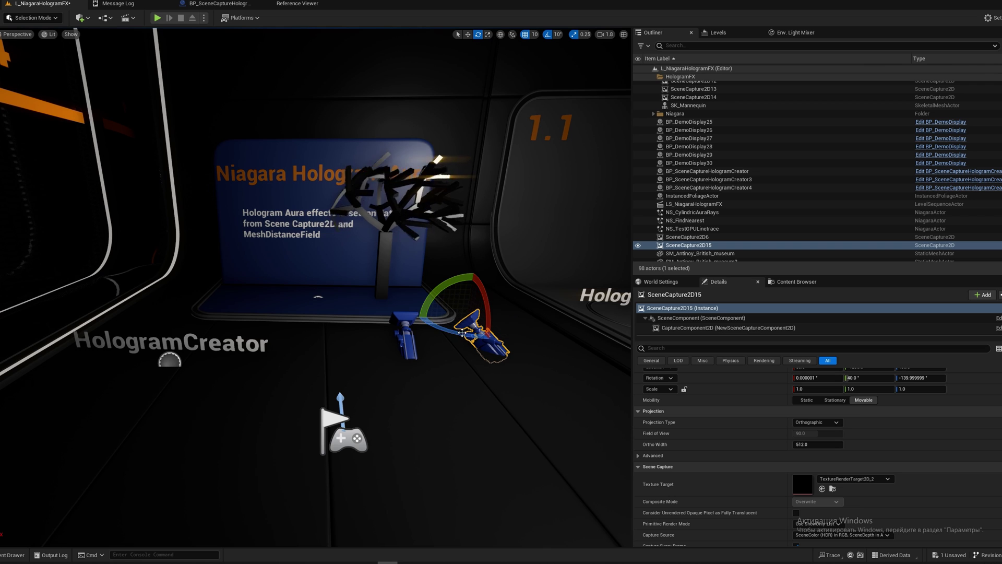
pyautogui.keyDown('alt'); pyautogui.moveTo(469, 300); pyautogui.dragTo(473, 223); pyautogui.keyUp('alt')
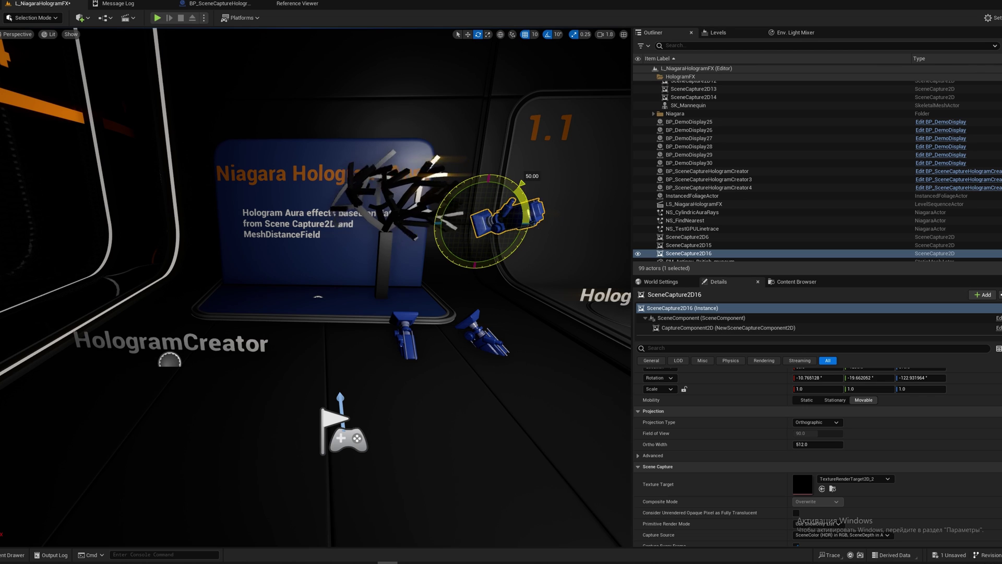
# Add two Scene Captures elements to the HologramCreator, assign SceneCapture2D15 and SceneCapture2D16, and reconstruct the hologram.
pyautogui.click(177, 353)
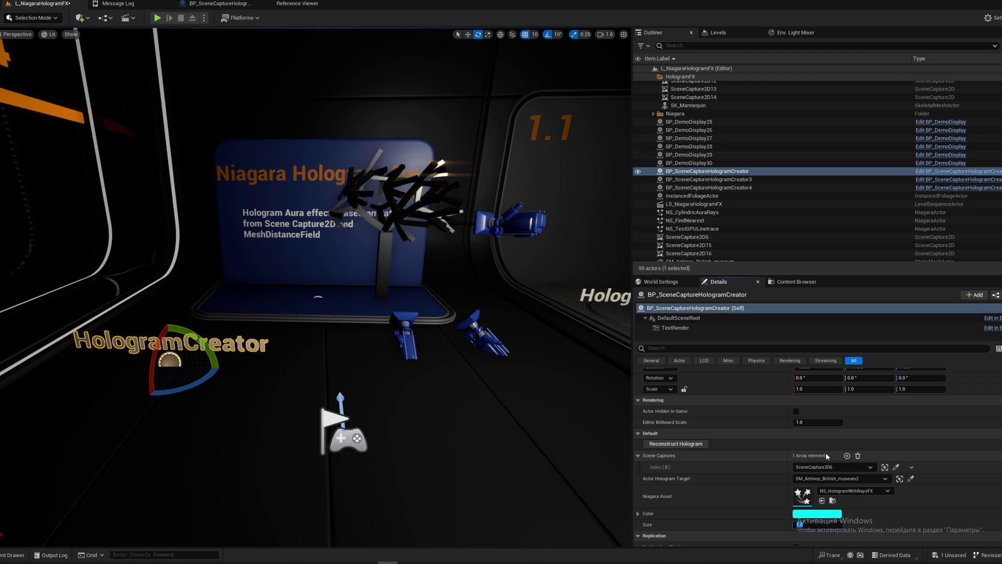
pyautogui.click(847, 456)
pyautogui.click(847, 456)
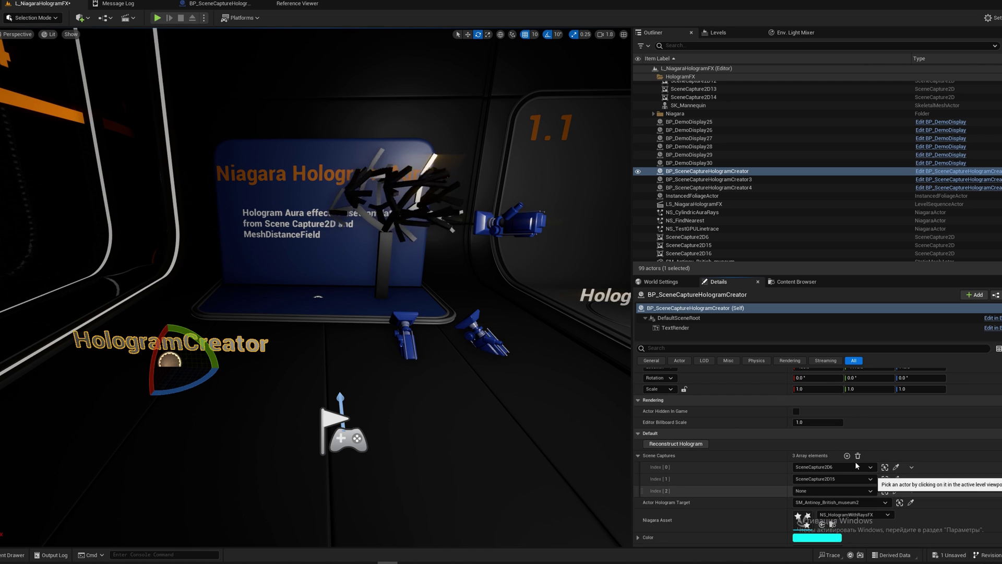
pyautogui.click(695, 443)
# Examine the tree hologram and its projection rays from several viewing angles and distances.
pyautogui.click(376, 409)
pyautogui.moveTo(376, 409); pyautogui.dragTo(386, 340, button='right')
pyautogui.click(436, 344)
pyautogui.click(410, 379)
pyautogui.press('s')
pyautogui.scroll(-1, 387, 340)
pyautogui.moveTo(433, 369); pyautogui.dragTo(470, 396, button='right')
pyautogui.press('s')
pyautogui.moveTo(355, 374); pyautogui.dragTo(398, 353, button='right')
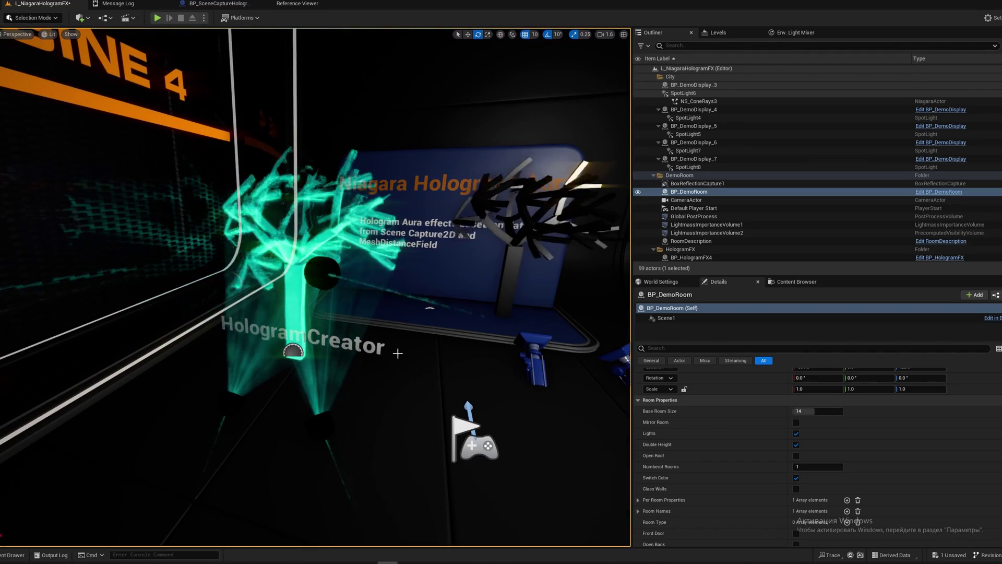
# Set the HologramCreator's Niagara Asset to NS_HologramWithRaysFX_v2 and reconstruct the hologram.
pyautogui.click(334, 340)
pyautogui.click(865, 502)
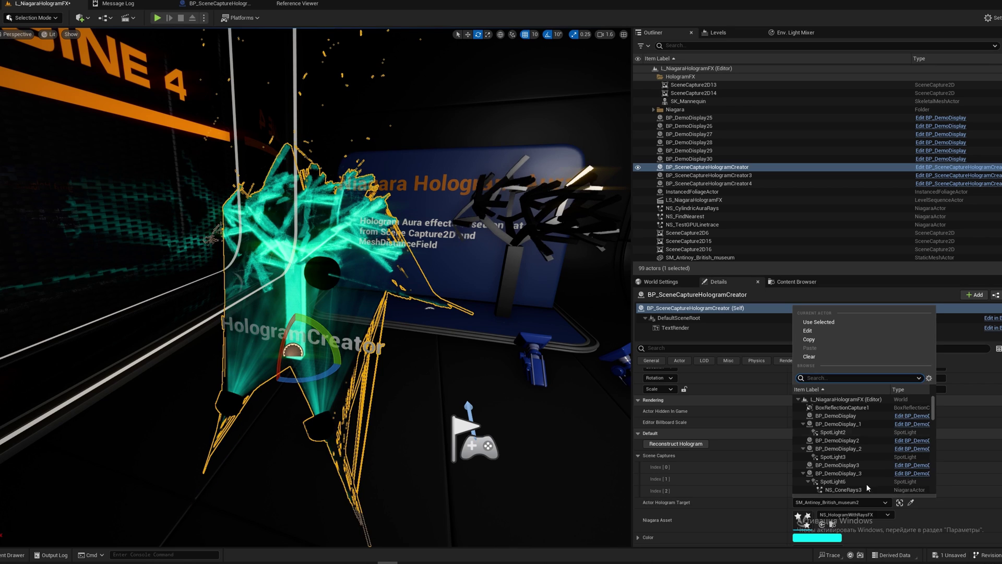
pyautogui.click(859, 502)
pyautogui.scroll(-2, 867, 506)
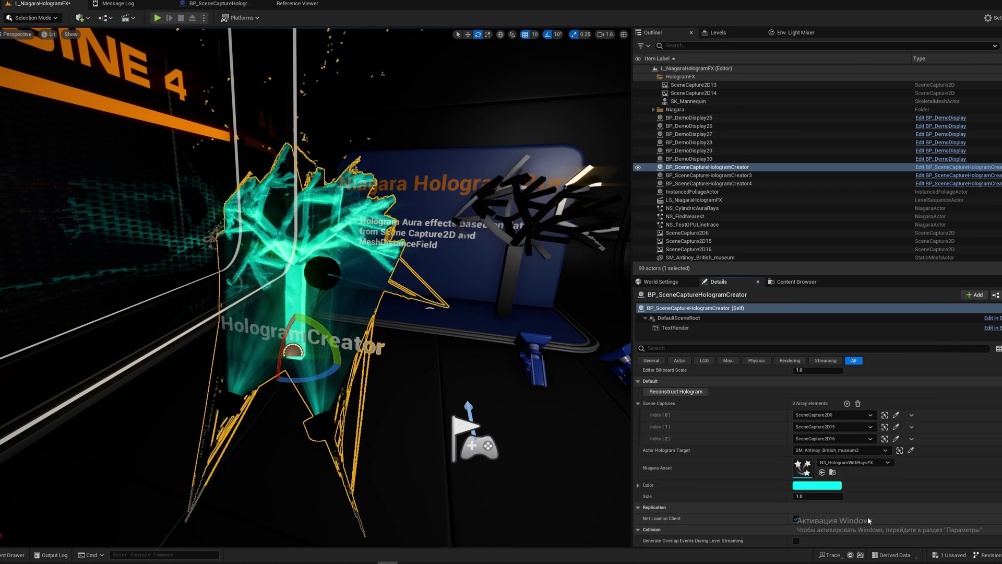
pyautogui.click(854, 461)
pyautogui.click(862, 431)
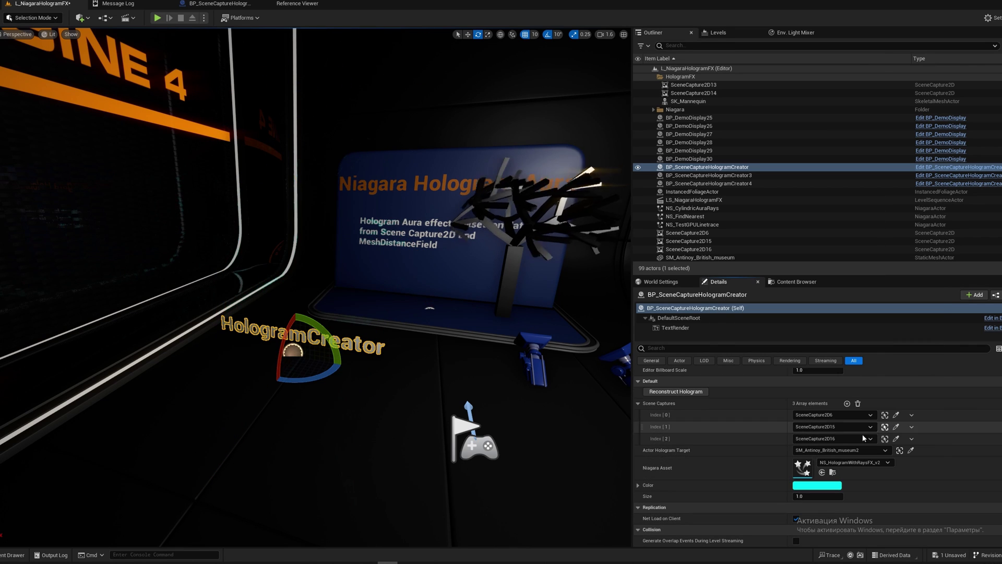
pyautogui.click(677, 392)
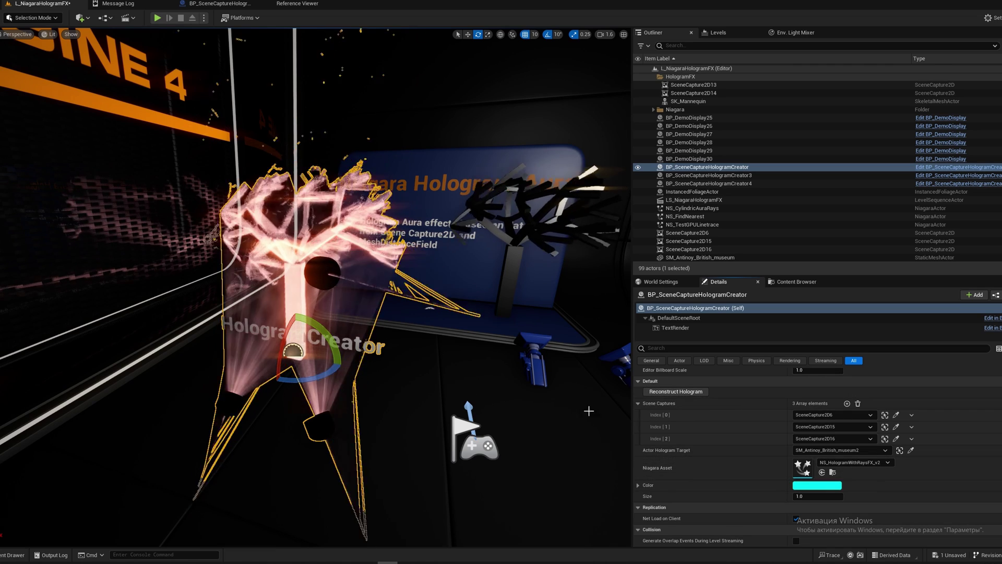
# Set the HologramCreator's Niagara Asset to NS_HologramProjectionGridFX and reconstruct the hologram.
pyautogui.click(850, 463)
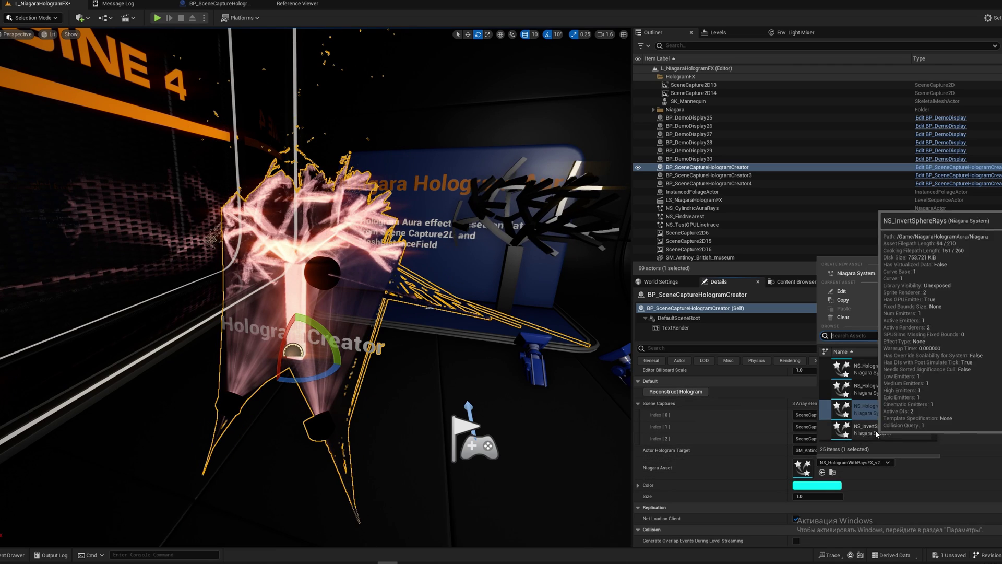
pyautogui.scroll(1, 899, 361)
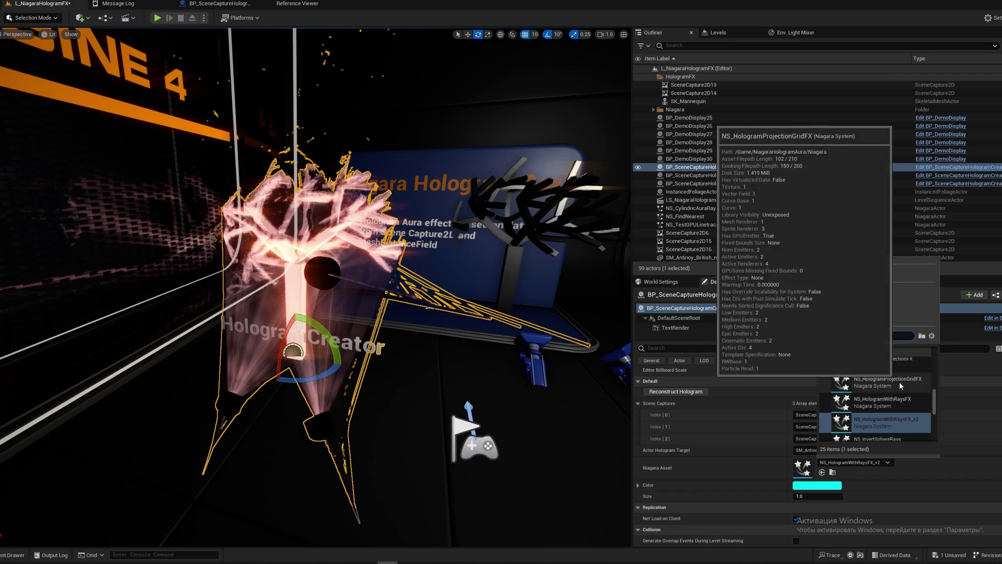
pyautogui.click(900, 381)
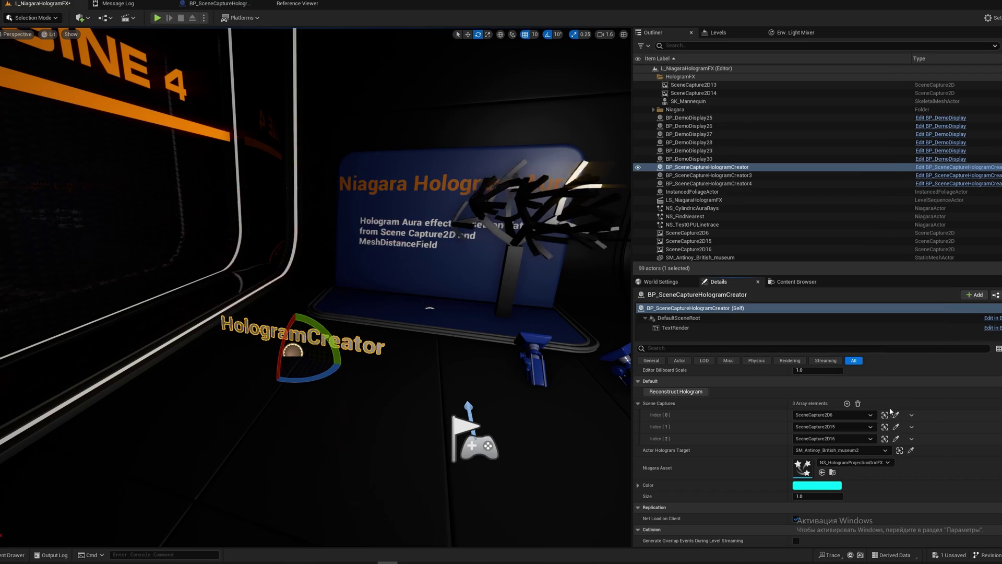
pyautogui.click(690, 395)
pyautogui.moveTo(417, 425); pyautogui.dragTo(470, 433, button='right')
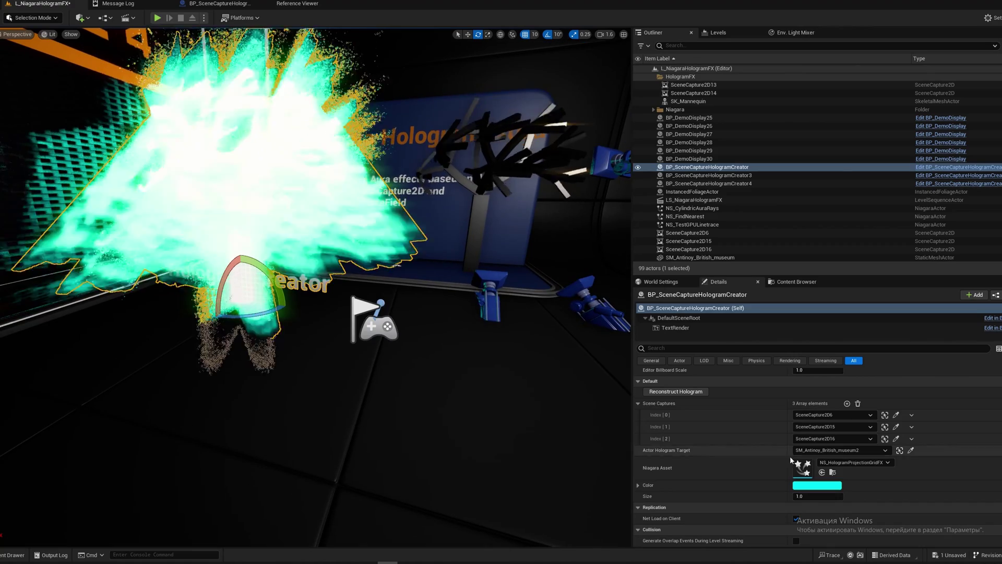
# Set the HologramCreator's Niagara Asset to NS_HologramProjectionFX, reconstruct the hologram and inspect it beside the display stand.
pyautogui.click(886, 450)
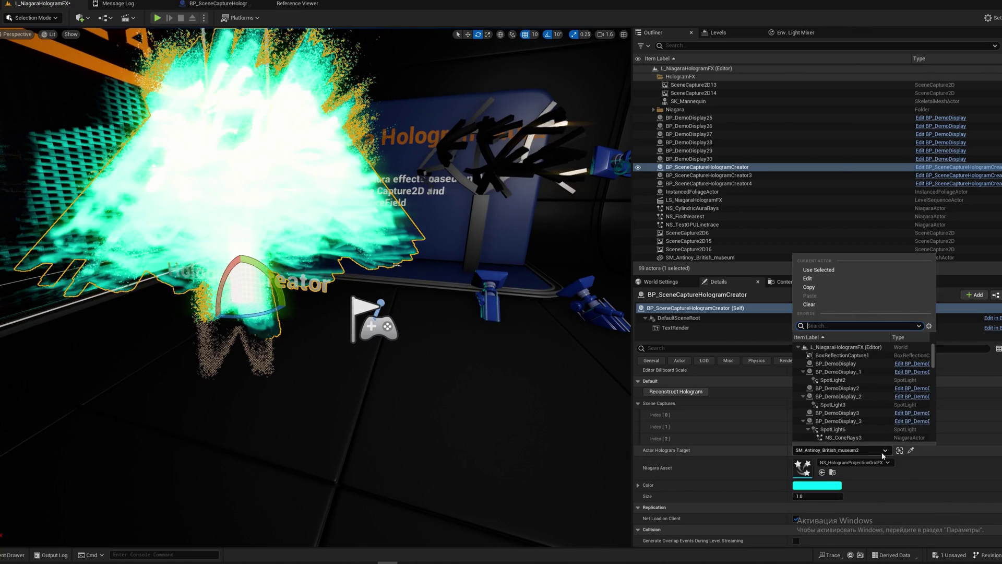
pyautogui.click(873, 461)
pyautogui.click(873, 462)
pyautogui.click(891, 396)
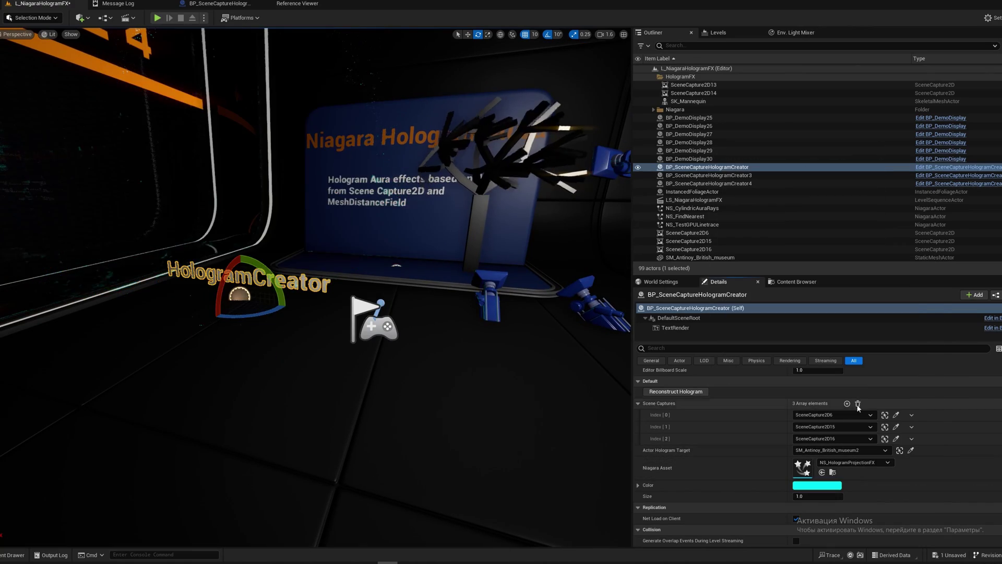
pyautogui.moveTo(513, 373); pyautogui.dragTo(447, 405, button='right')
pyautogui.click(445, 402)
pyautogui.scroll(3, 446, 403)
pyautogui.press('d')
pyautogui.press('s')
pyautogui.scroll(3, 449, 403)
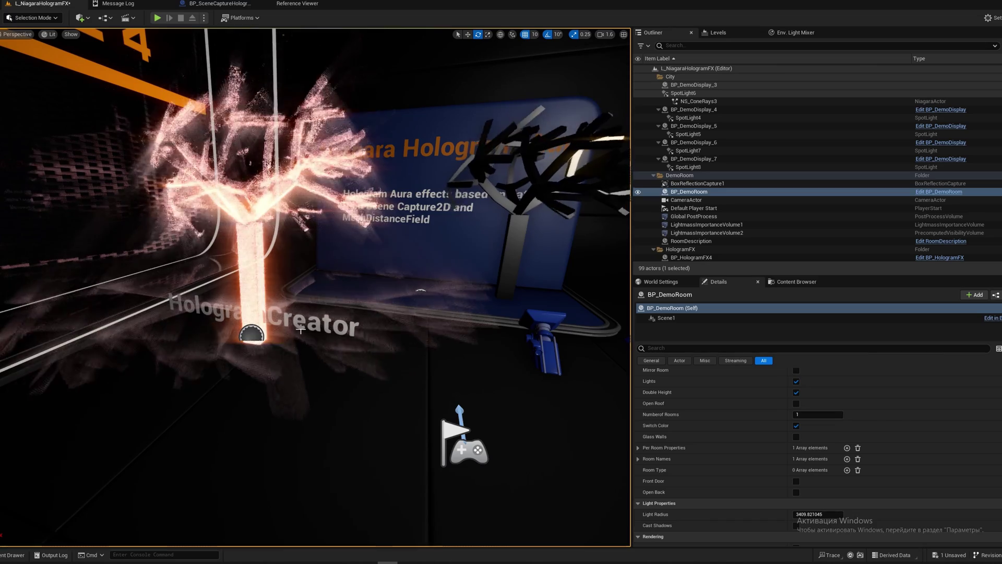
pyautogui.moveTo(333, 331); pyautogui.dragTo(361, 326, button='right')
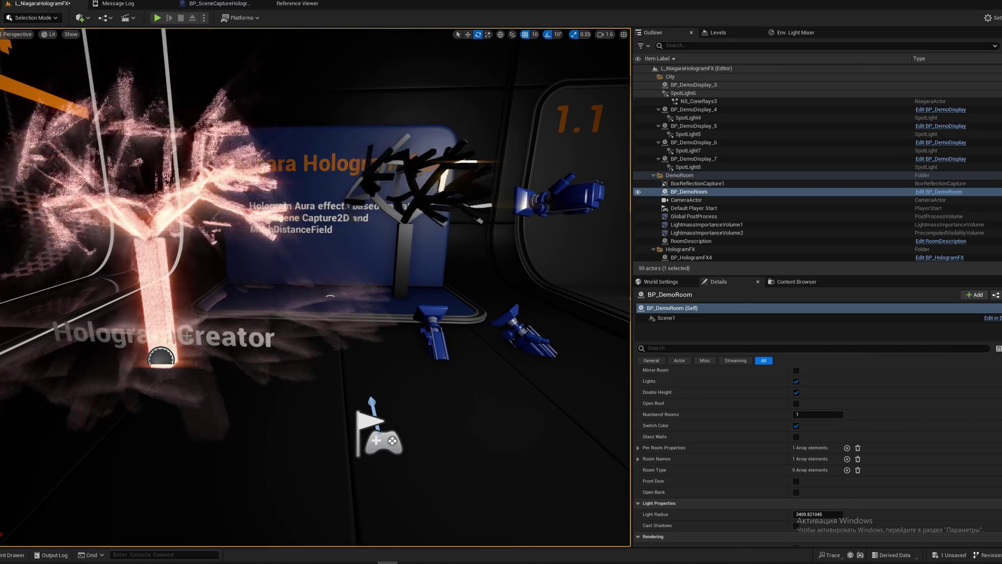
# Delete the HologramCreator actor from the level.
pyautogui.click(162, 357)
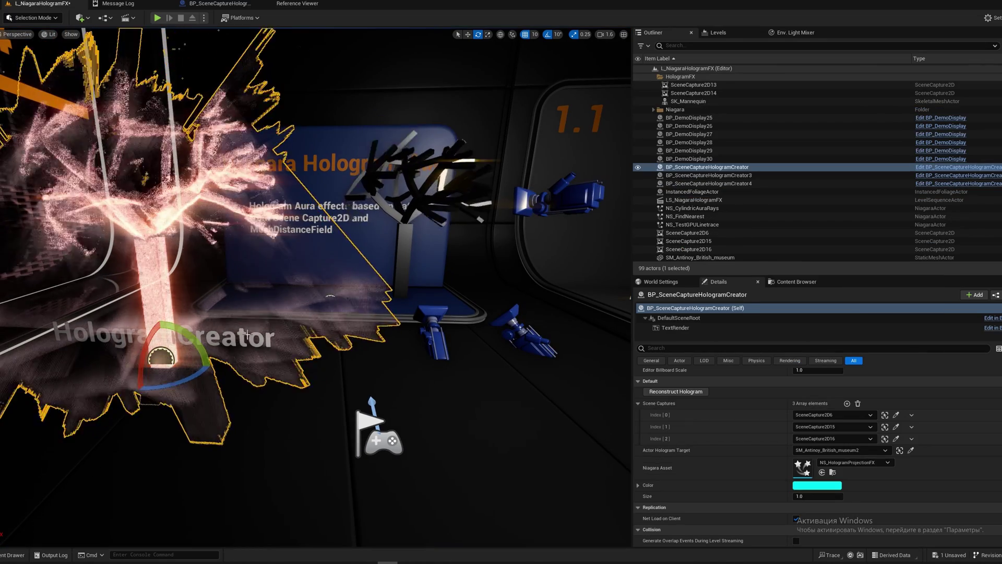
pyautogui.press('Delete')
# Replace the tree actor's static mesh with SM_Callipiga from the Mesh folder and scale the actor uniformly to 2.25.
pyautogui.moveTo(289, 344); pyautogui.dragTo(324, 342, button='right')
pyautogui.click(368, 251)
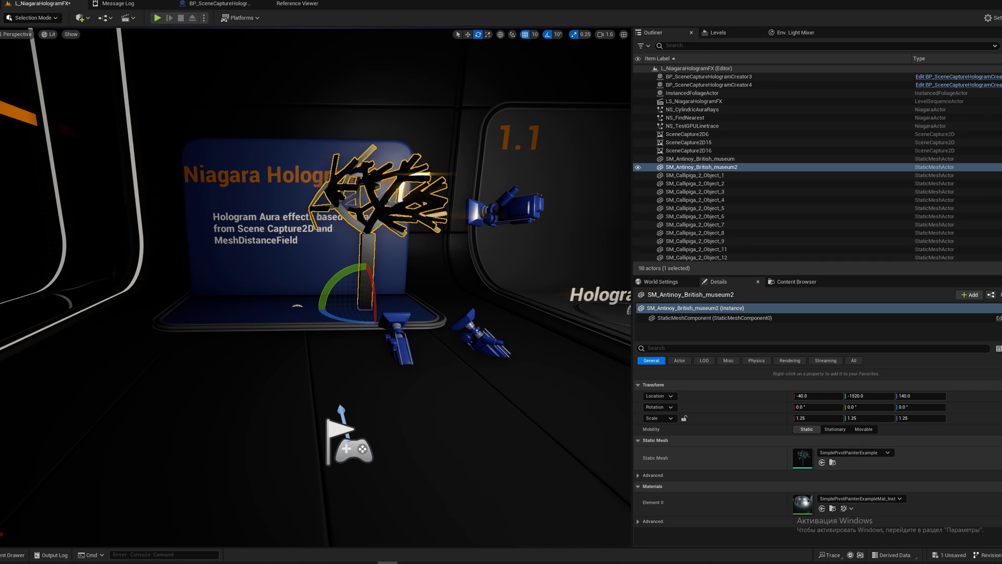
pyautogui.click(998, 467)
pyautogui.click(856, 462)
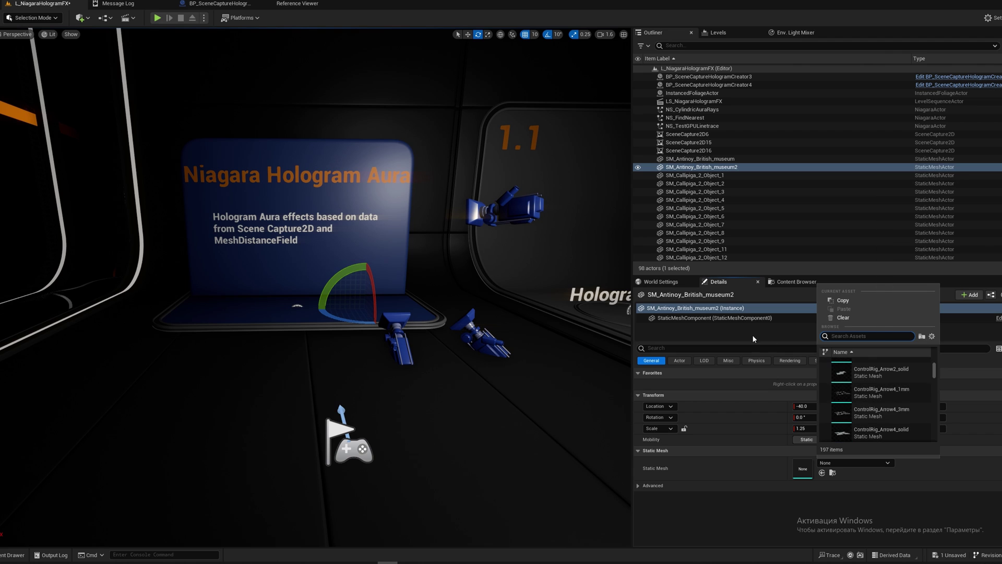
pyautogui.click(790, 282)
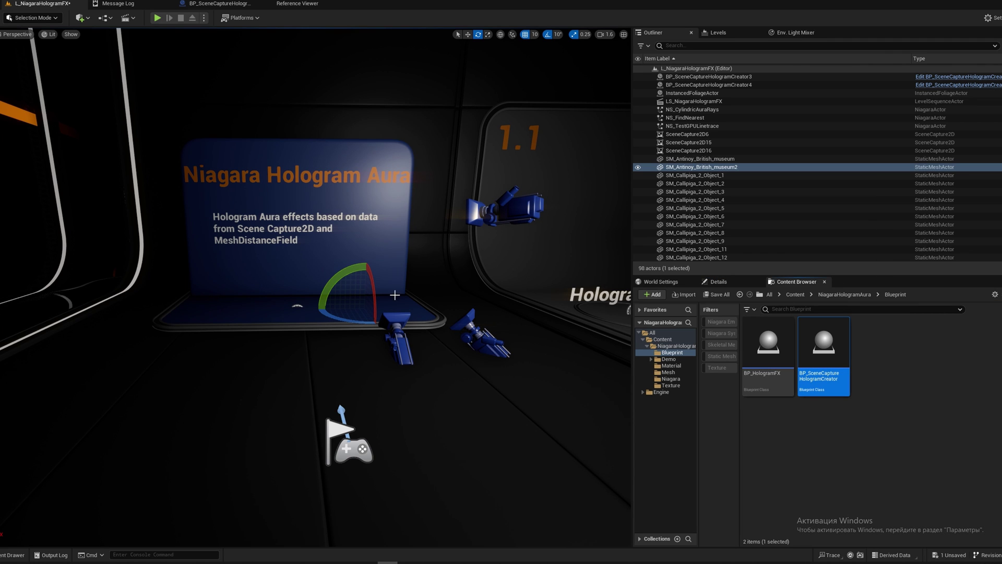
pyautogui.click(669, 373)
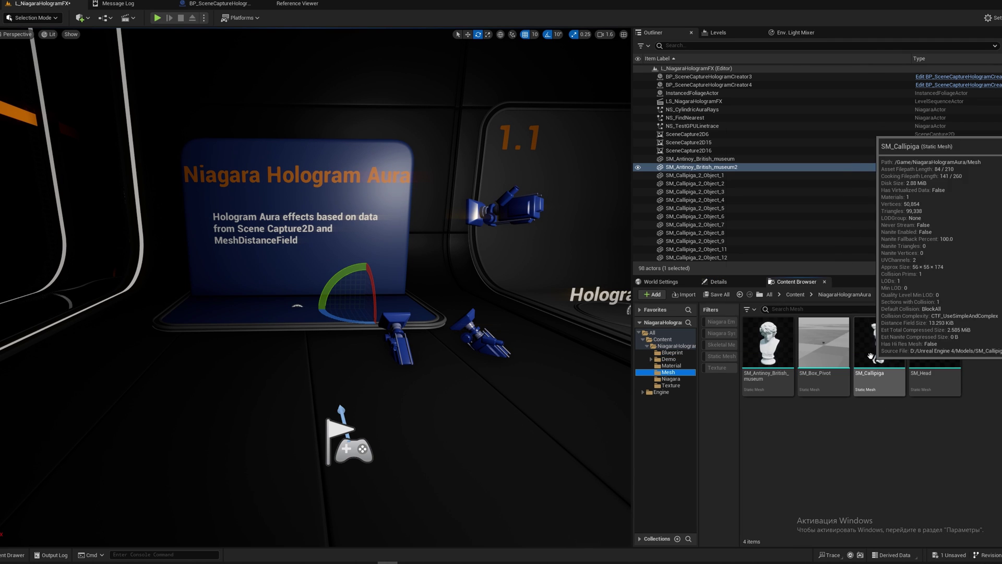
pyautogui.moveTo(880, 345); pyautogui.dragTo(713, 282)
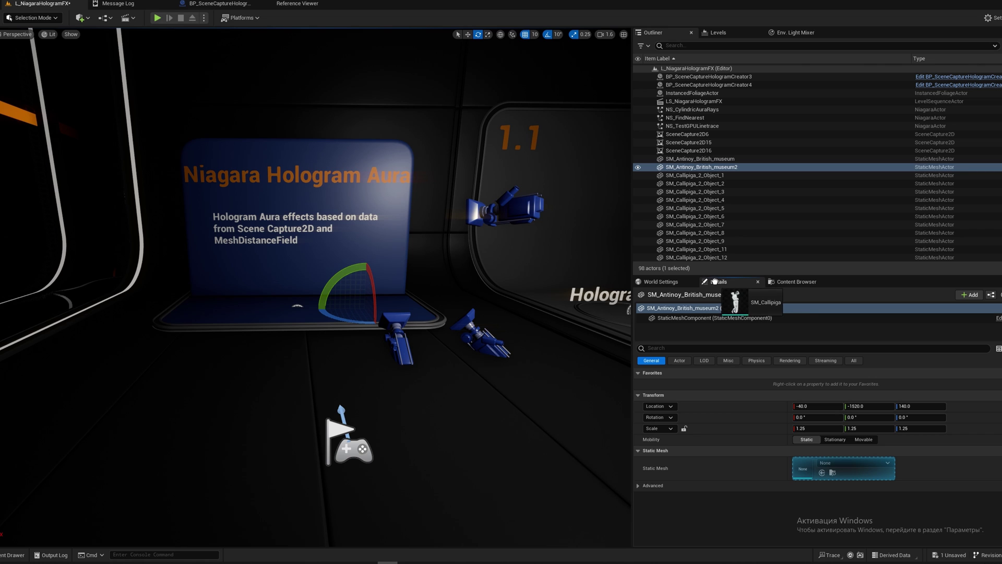
pyautogui.moveTo(800, 460); pyautogui.dragTo(799, 460)
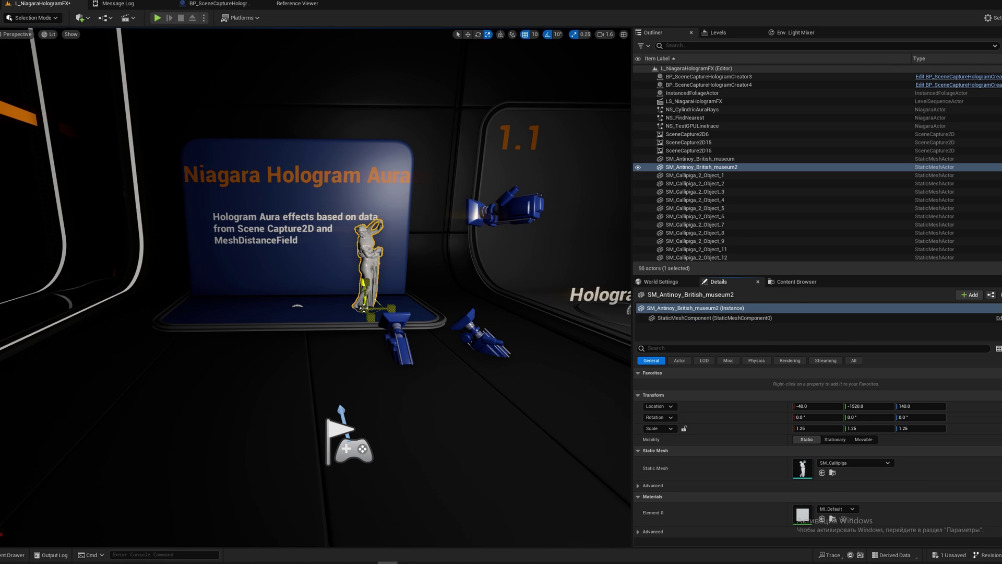
pyautogui.moveTo(364, 308); pyautogui.dragTo(360, 297)
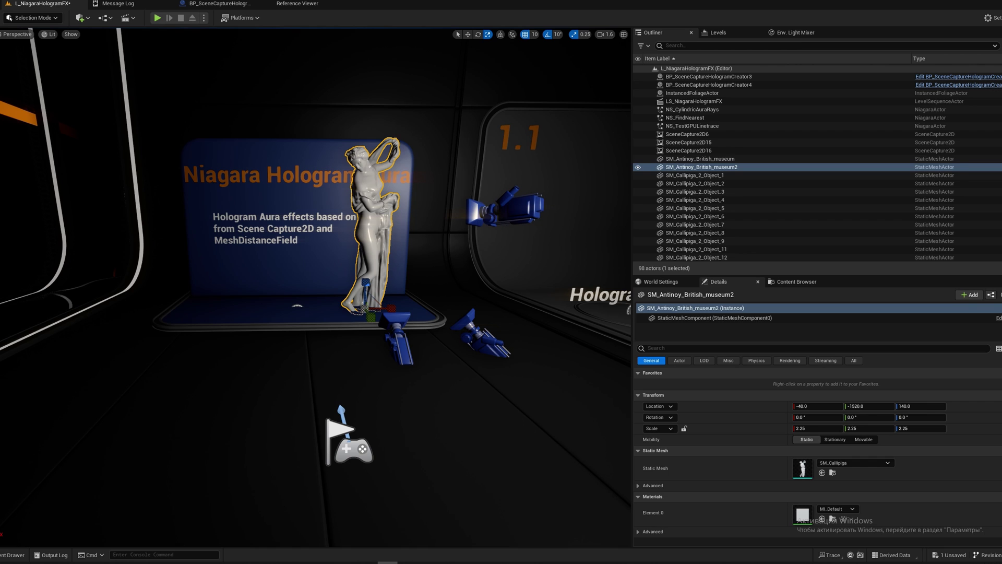
# Raise the upper scene capture camera, SceneCapture2D16, to Z 430.
pyautogui.click(488, 208)
pyautogui.moveTo(475, 191); pyautogui.dragTo(479, 148)
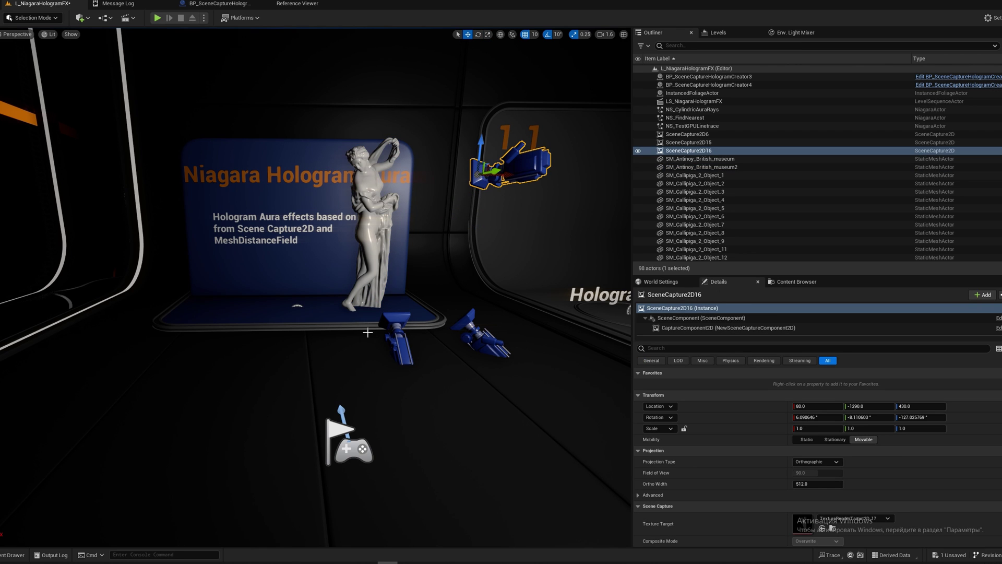
pyautogui.click(786, 282)
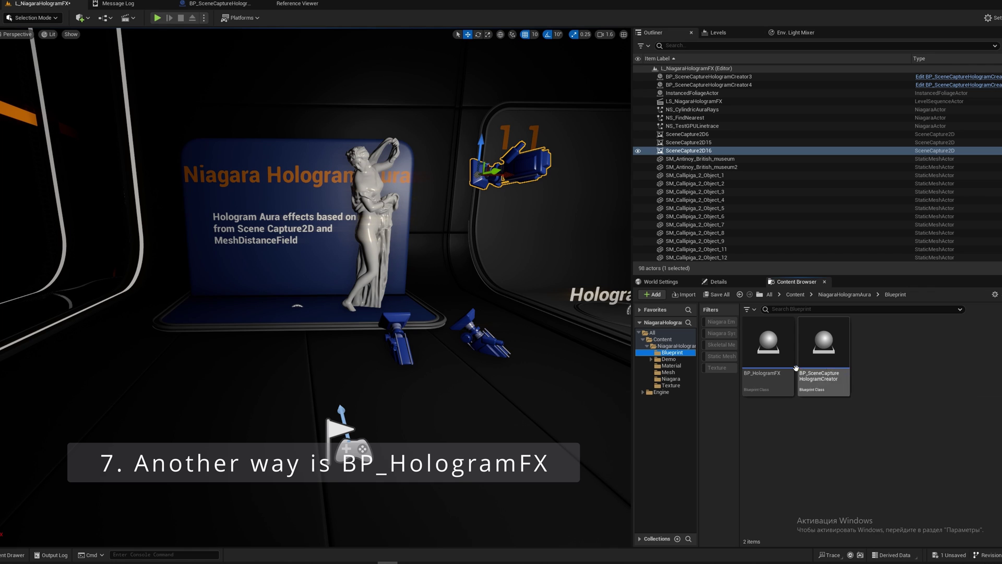
pyautogui.moveTo(768, 348); pyautogui.dragTo(253, 409)
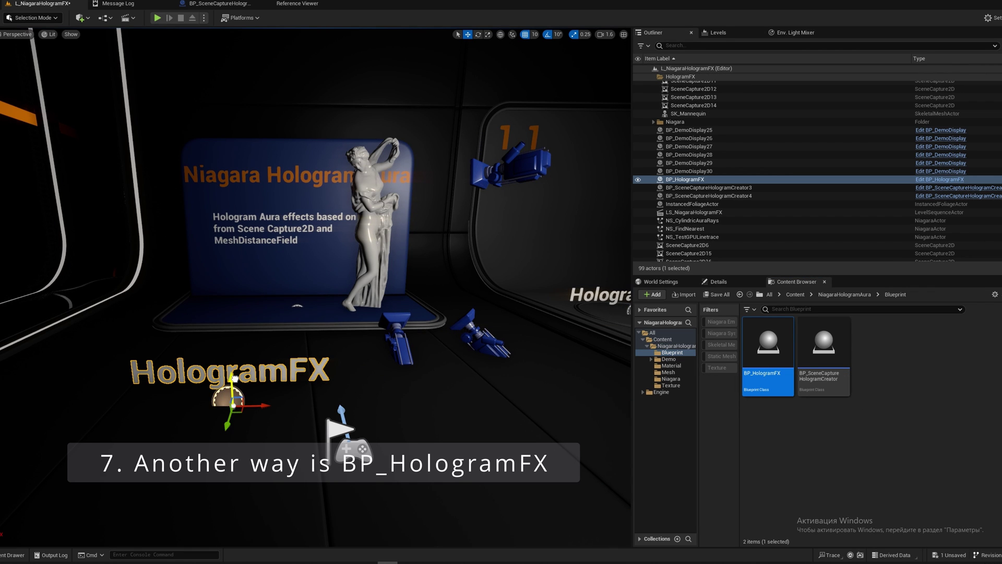
pyautogui.moveTo(255, 405); pyautogui.dragTo(239, 404)
pyautogui.click(718, 282)
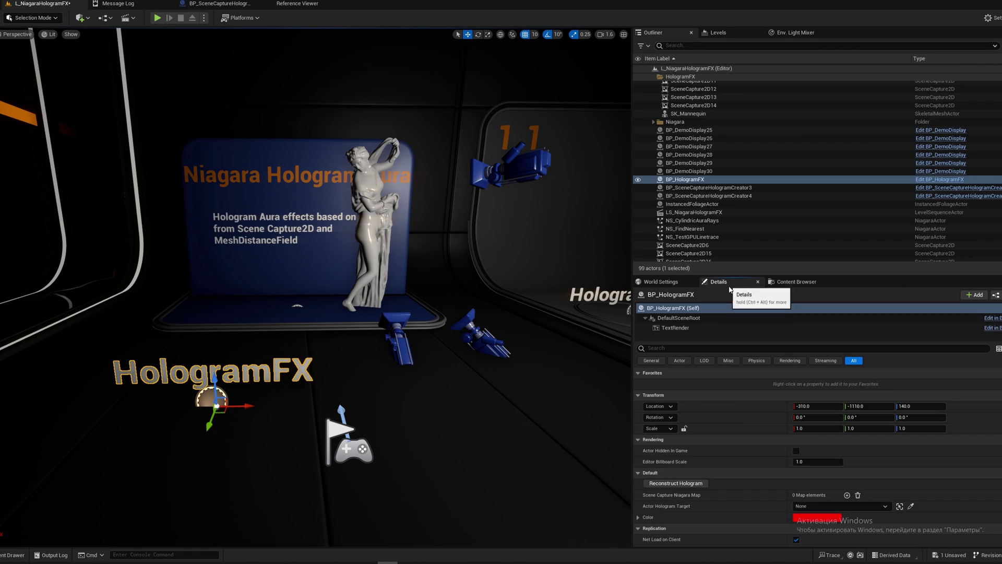
pyautogui.scroll(-3, 774, 435)
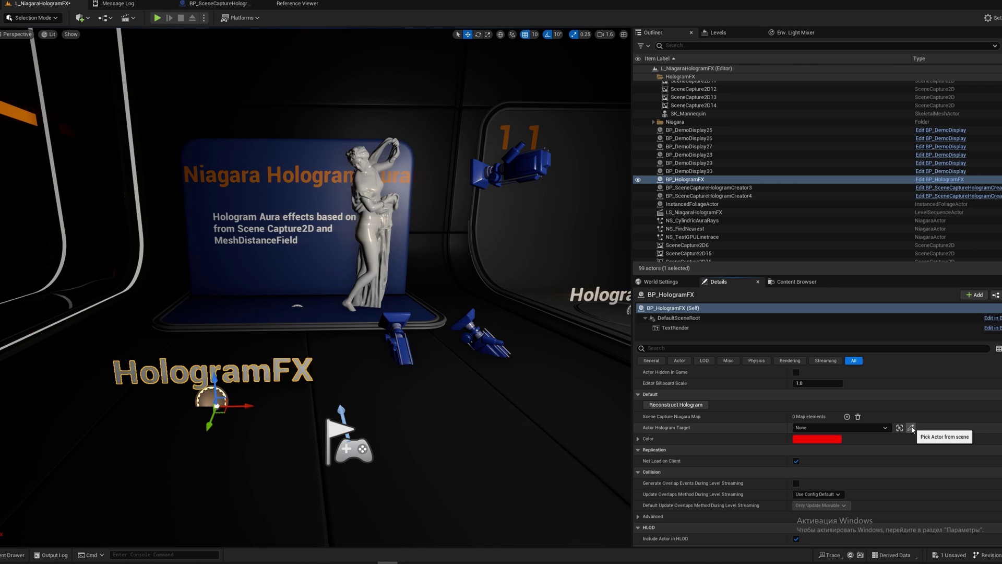
pyautogui.click(911, 427)
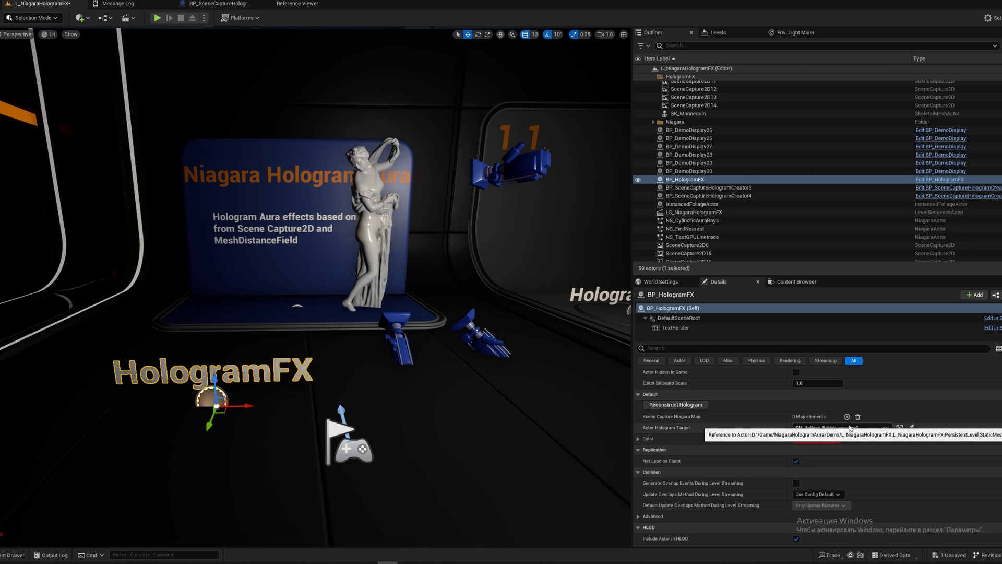
pyautogui.press('Delete')
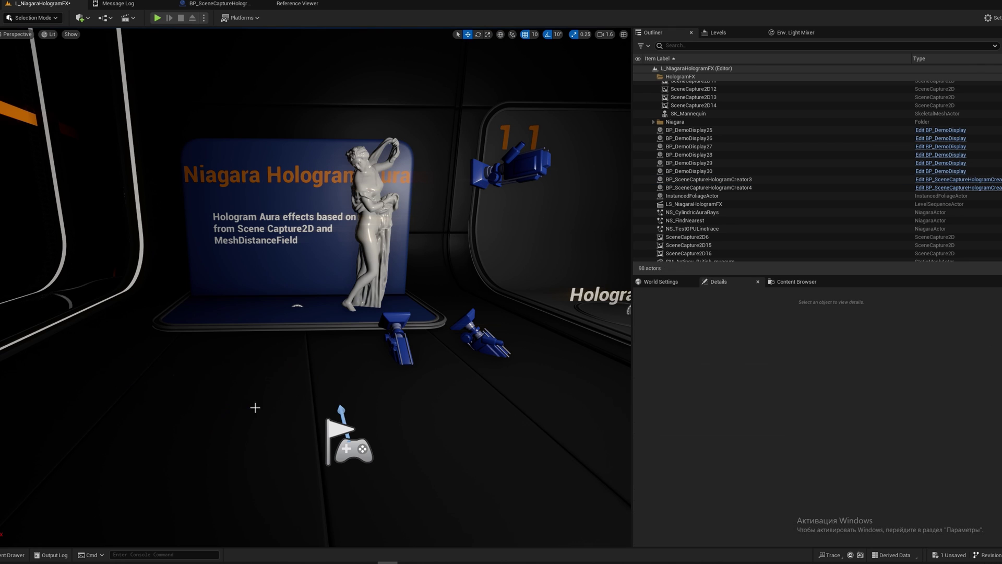
# Place a BP_HologramFX actor from the Blueprint folder on the floor in front of the display stand and show its properties.
pyautogui.click(818, 285)
pyautogui.moveTo(823, 355); pyautogui.dragTo(786, 381)
pyautogui.moveTo(767, 350); pyautogui.dragTo(205, 400)
pyautogui.click(729, 284)
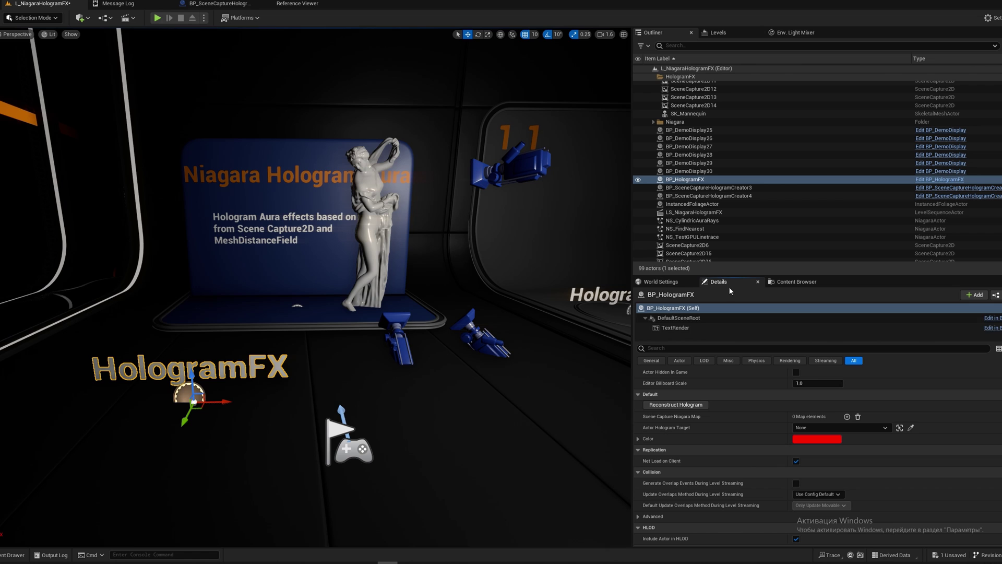
# Set the statue actor SM_Antinoy_British_museum2 as BP_HologramFX's Actor Hologram Target and add one element to its Scene Capture Niagara Map.
pyautogui.click(911, 427)
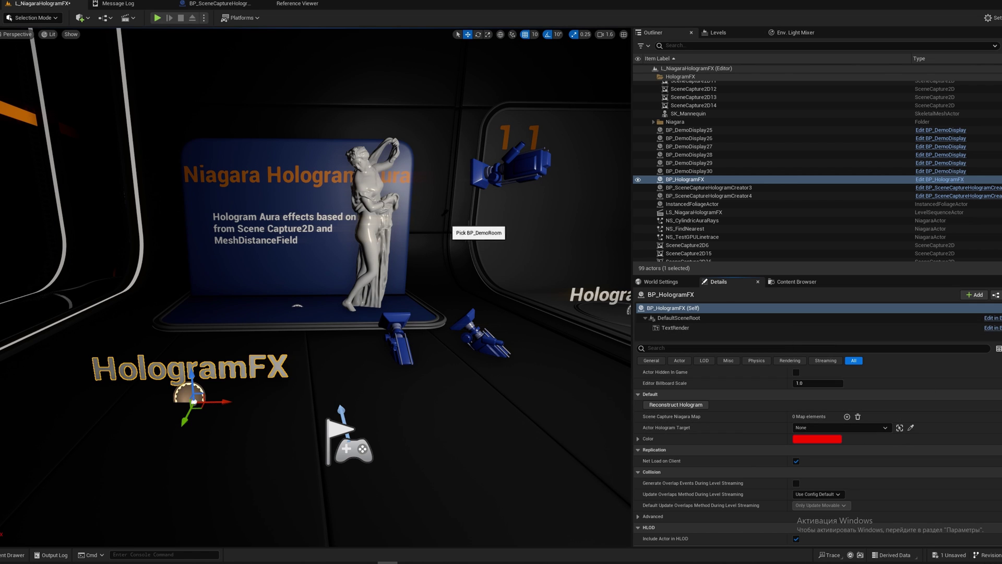
pyautogui.click(847, 416)
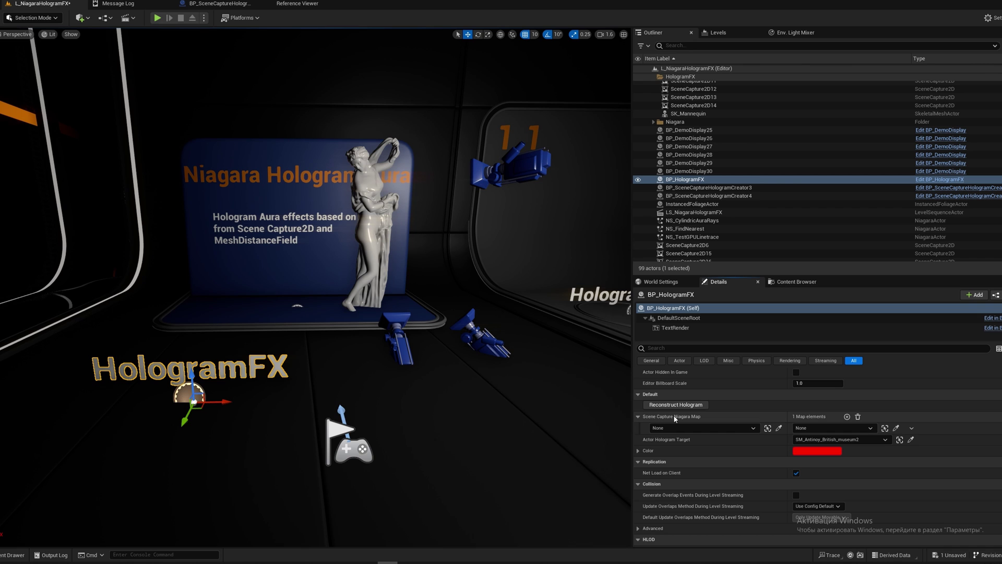
pyautogui.scroll(-2, 527, 309)
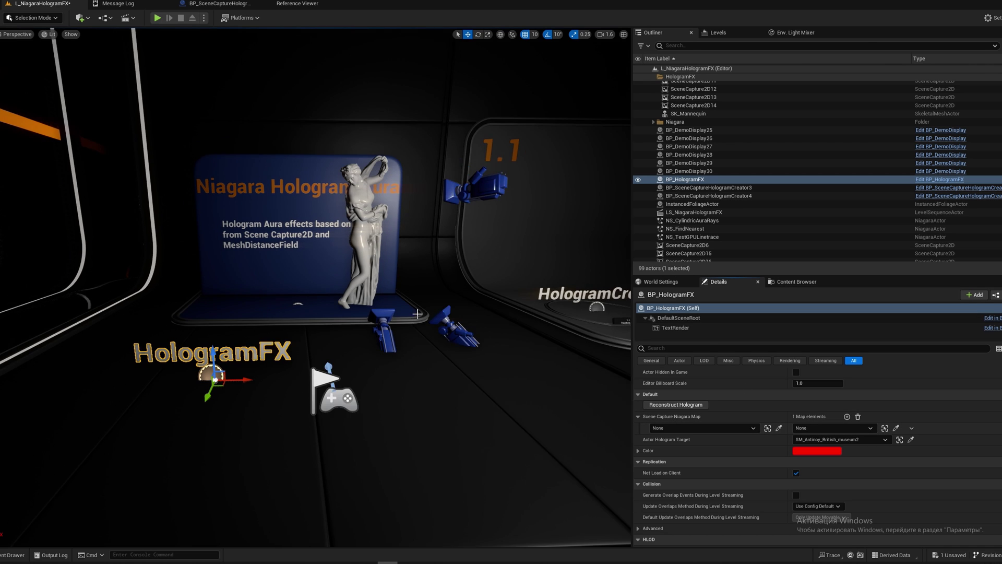
pyautogui.scroll(2, 417, 314)
# Browse to the Niagara asset folder and search it for "Hologram".
pyautogui.click(793, 282)
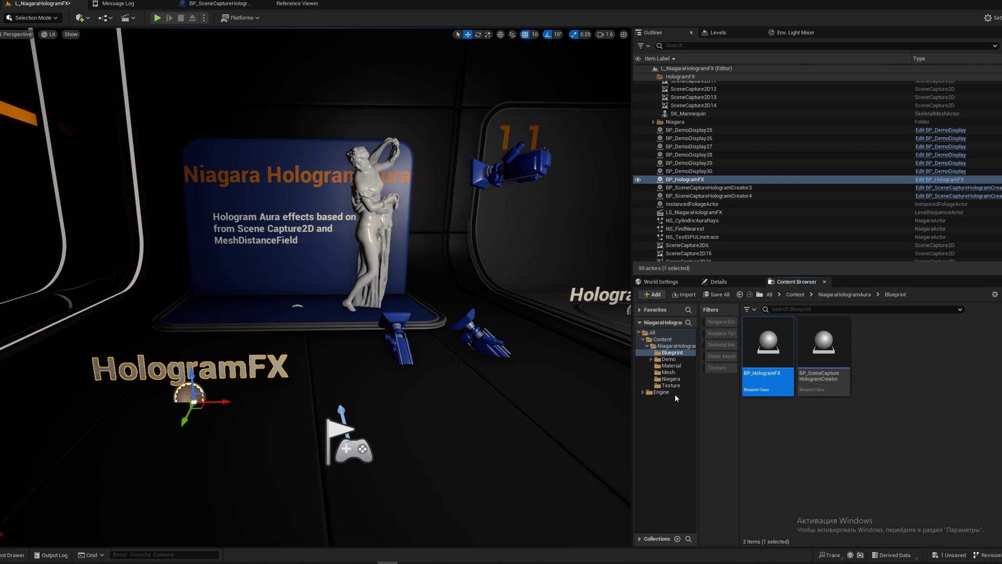
pyautogui.click(830, 309)
pyautogui.write('ho')
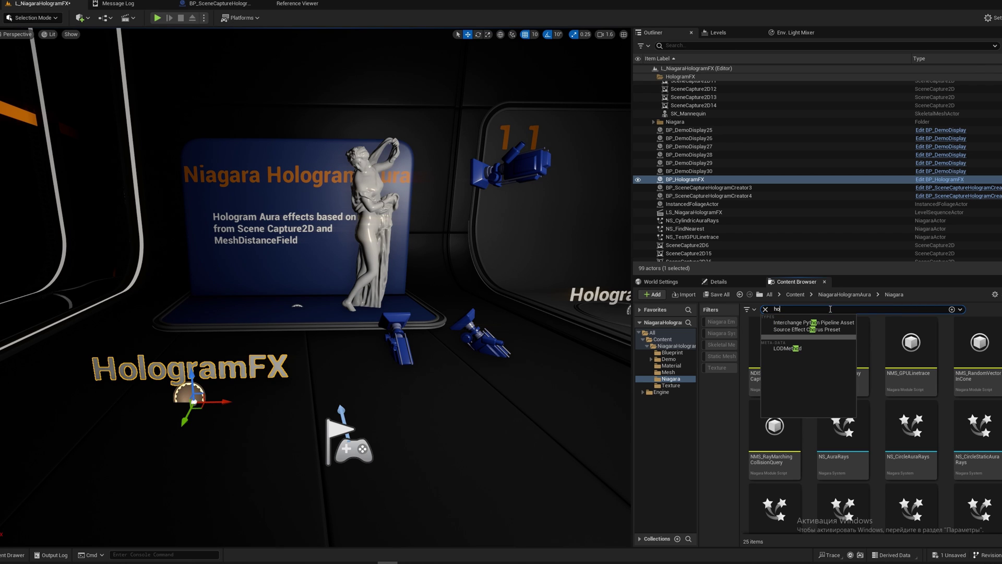
pyautogui.write('loGRAM')
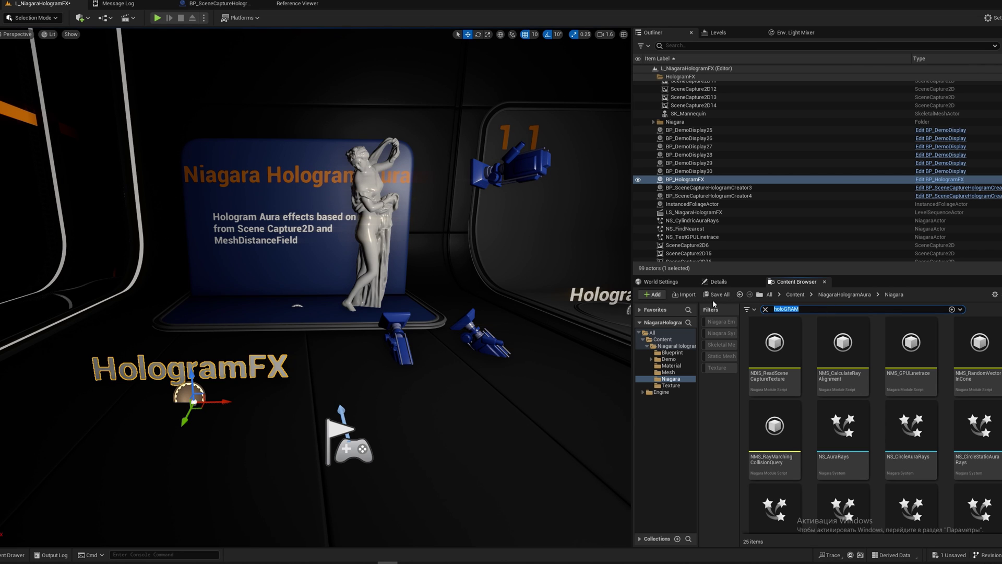
pyautogui.write('Hologram')
# Place NS_DynamicGridHologramWithRaysFX1, NS_DynamicHologramWithRaysFX and NS_HologramProjectionFX on the floor next to the HologramFX actor.
pyautogui.scroll(-3, 954, 434)
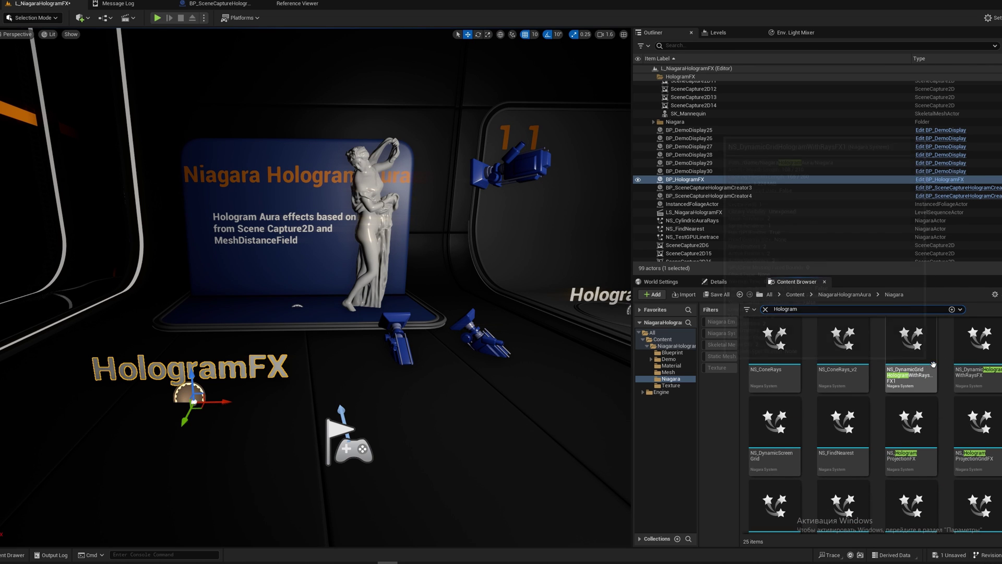
pyautogui.moveTo(933, 364); pyautogui.dragTo(154, 363)
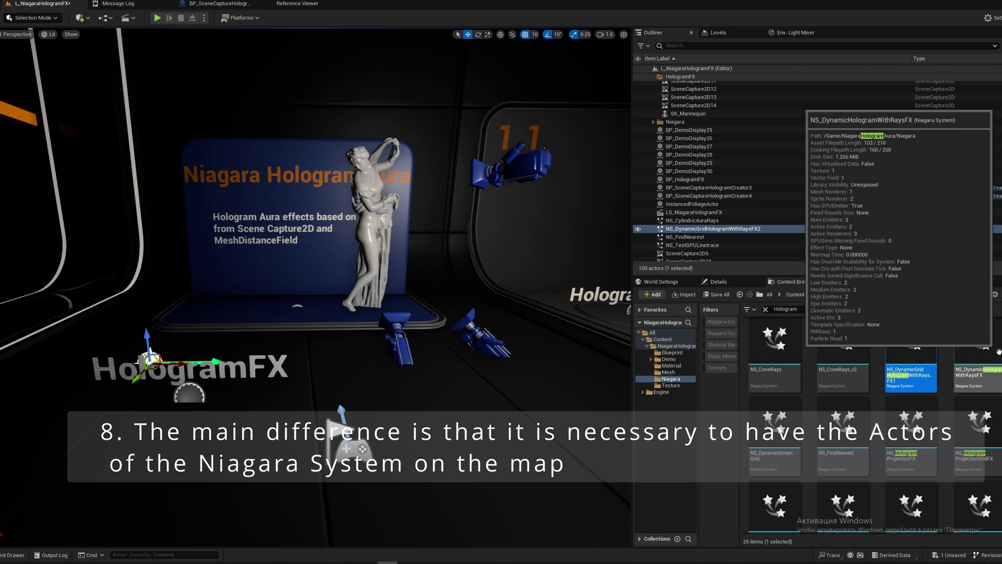
pyautogui.moveTo(976, 360); pyautogui.dragTo(230, 353)
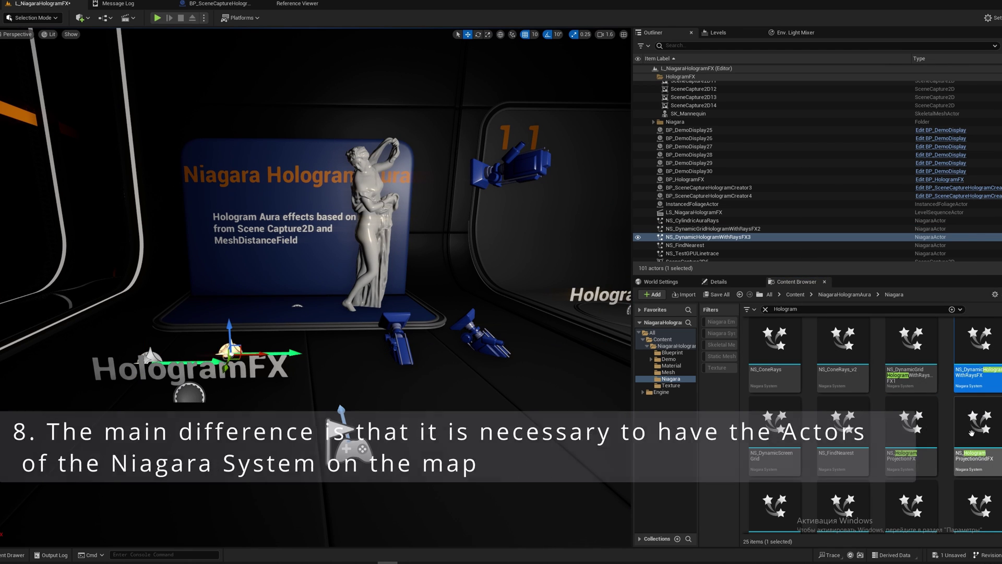
pyautogui.moveTo(911, 424); pyautogui.dragTo(269, 373)
# Expand BP_HologramFX's Scene Capture Niagara Map to three elements and assign SceneCapture2D6, SceneCapture2D15 and SceneCapture2D16 as their scene captures.
pyautogui.click(715, 282)
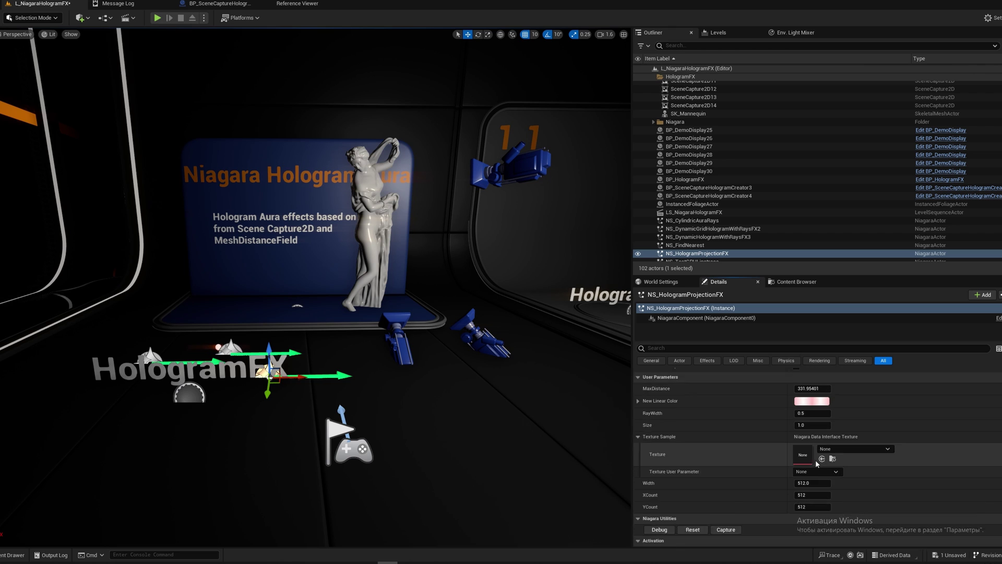
pyautogui.click(685, 179)
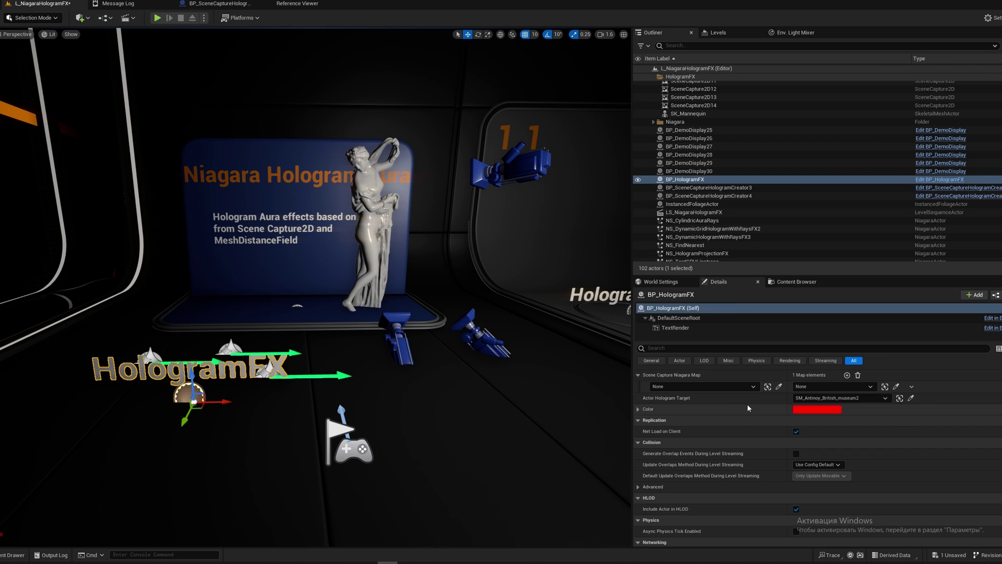
pyautogui.click(779, 426)
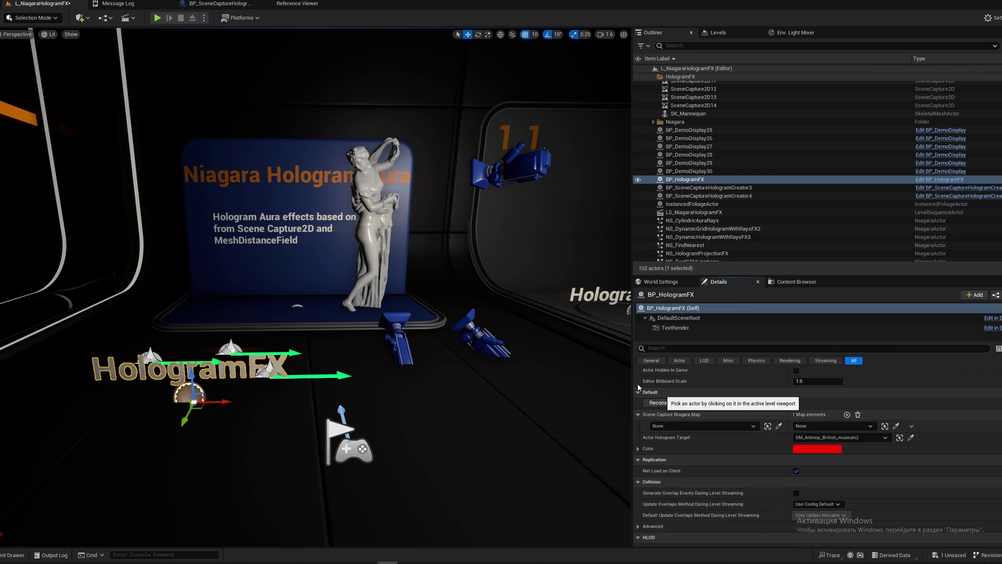
pyautogui.click(846, 415)
pyautogui.click(779, 438)
pyautogui.click(488, 342)
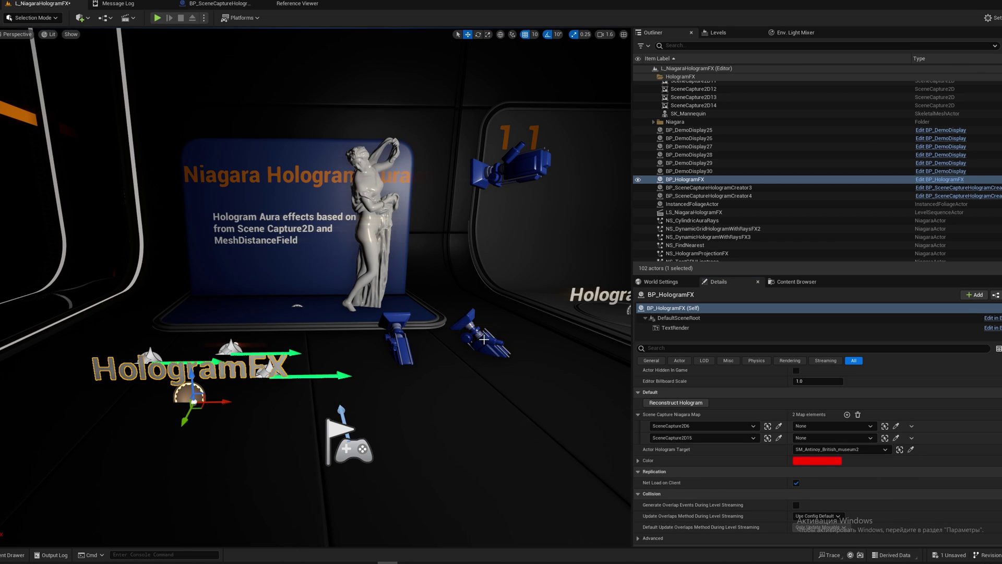
pyautogui.click(846, 415)
pyautogui.click(779, 450)
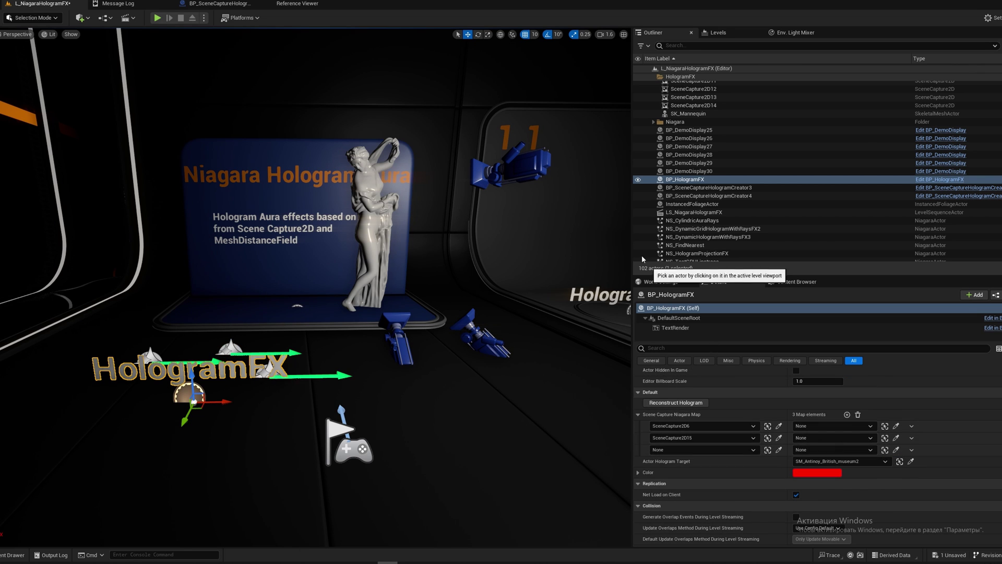
# Pair SceneCapture2D6, SceneCapture2D15 and SceneCapture2D16 with the placed actors NS_DynamicGridHologramWithRaysFX2, NS_DynamicHologramWithRaysFX3 and NS_HologramProjectionFX respectively in the map.
pyautogui.click(897, 426)
pyautogui.click(157, 360)
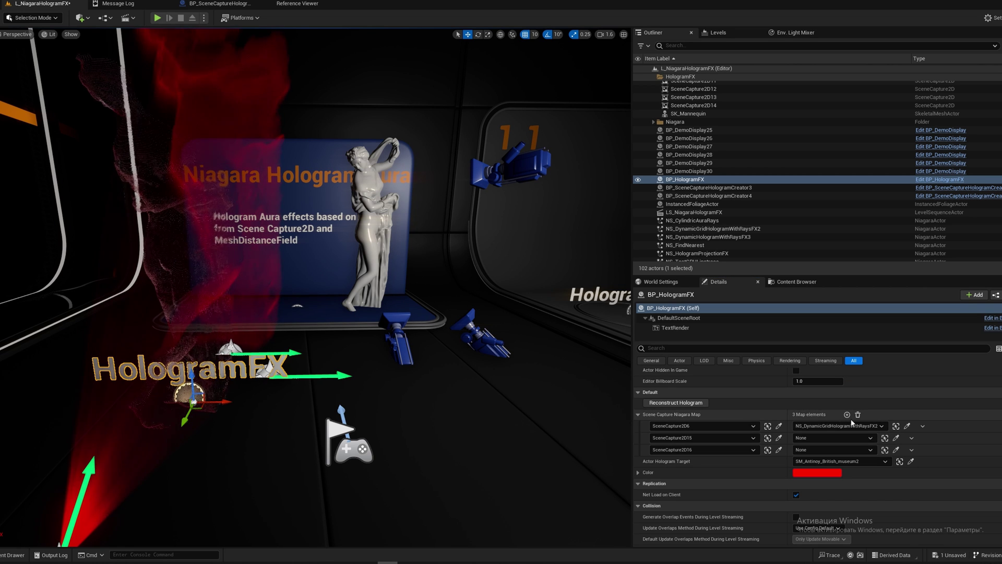
pyautogui.click(896, 438)
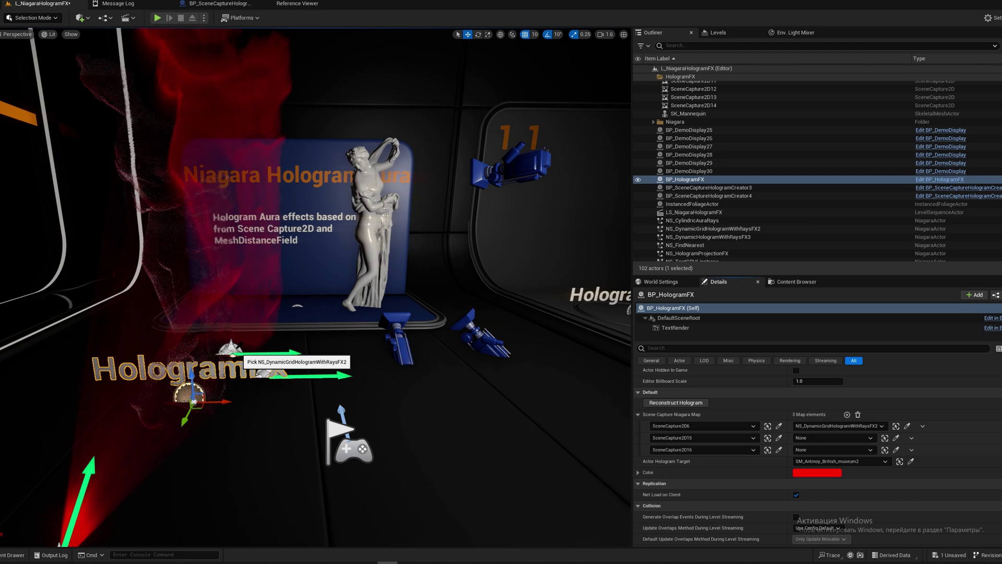
pyautogui.click(235, 359)
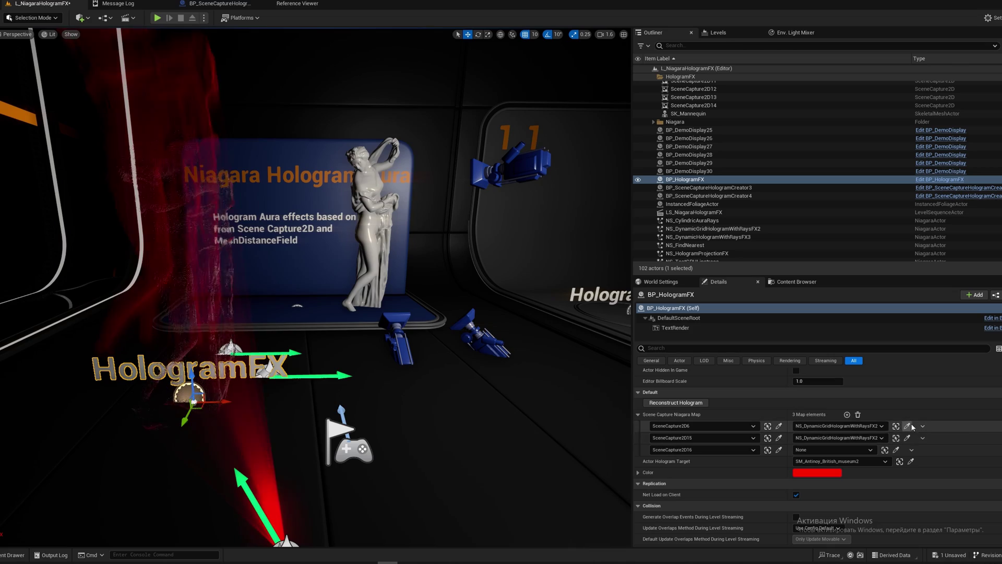
pyautogui.click(896, 449)
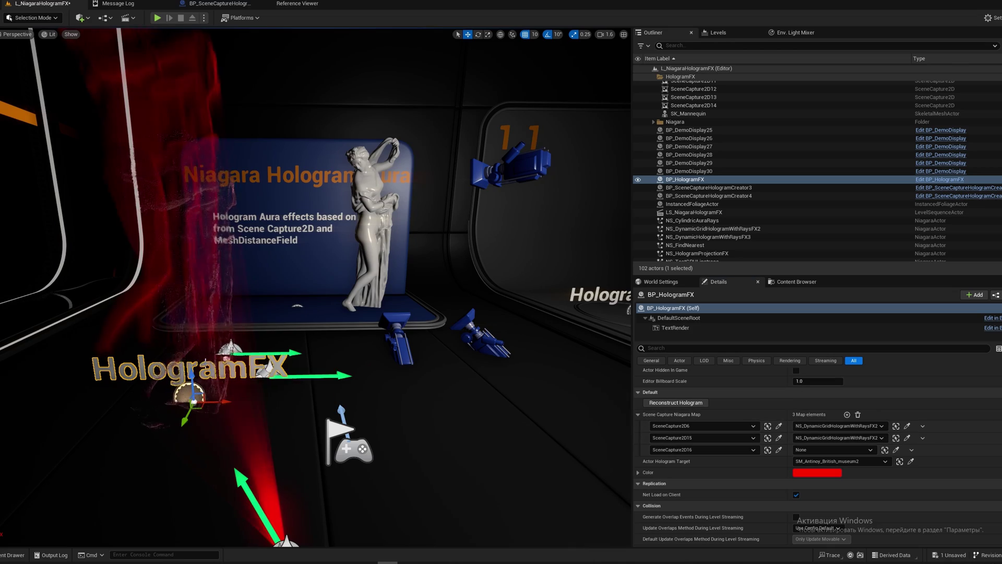
pyautogui.moveTo(205, 360); pyautogui.dragTo(130, 386, button='right')
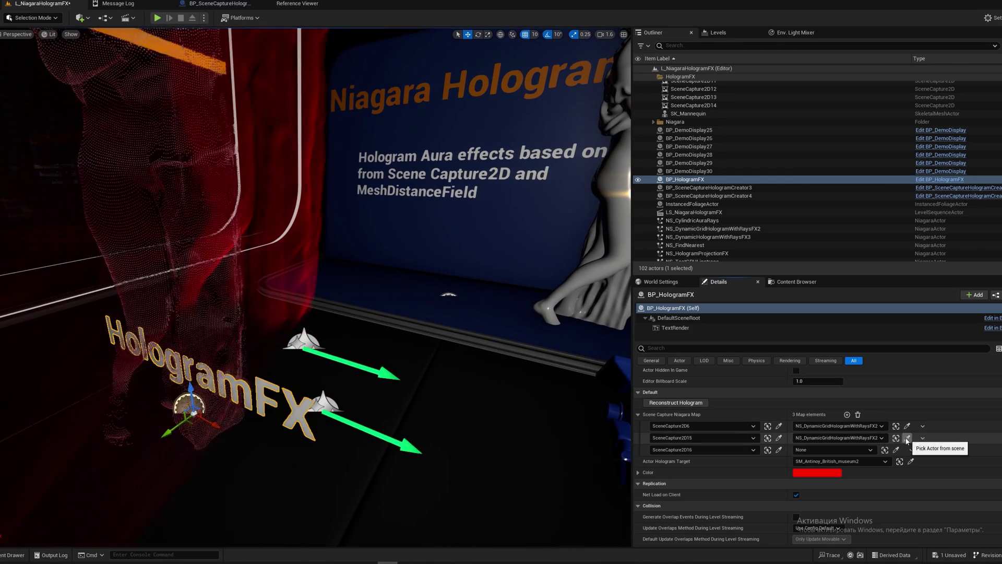
pyautogui.click(907, 438)
pyautogui.click(304, 344)
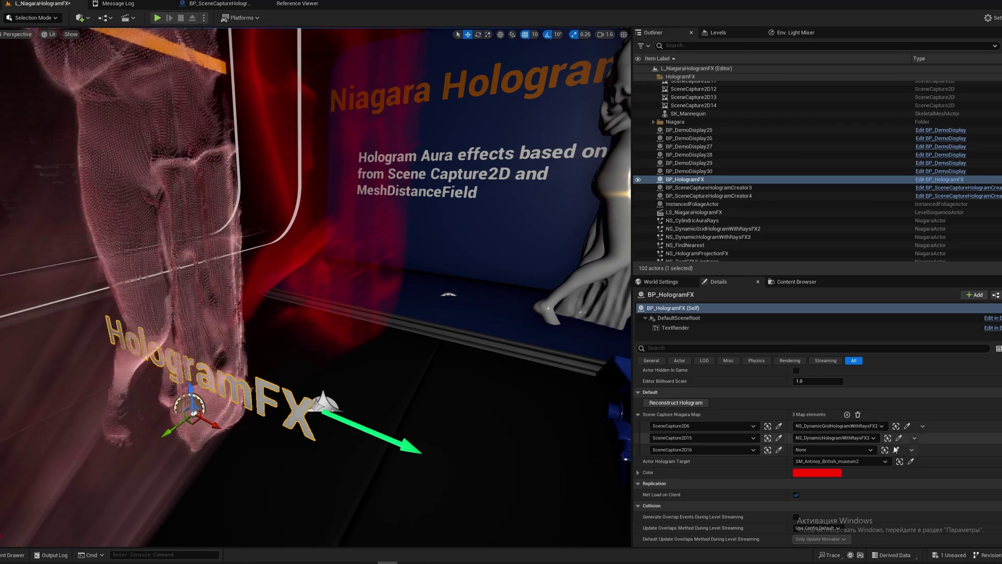
pyautogui.click(896, 449)
pyautogui.click(325, 407)
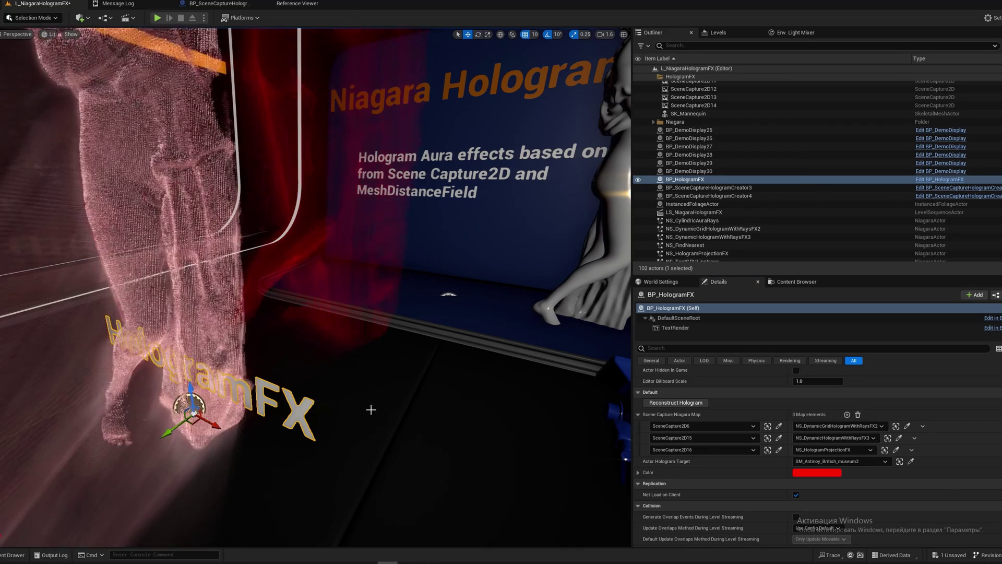
# Inspect the user parameters of the individual Niagara actor NS_DynamicGridHologramWithRaysFX2 around the hologram.
pyautogui.moveTo(370, 409); pyautogui.dragTo(315, 357, button='right')
pyautogui.click(378, 108)
pyautogui.click(226, 408)
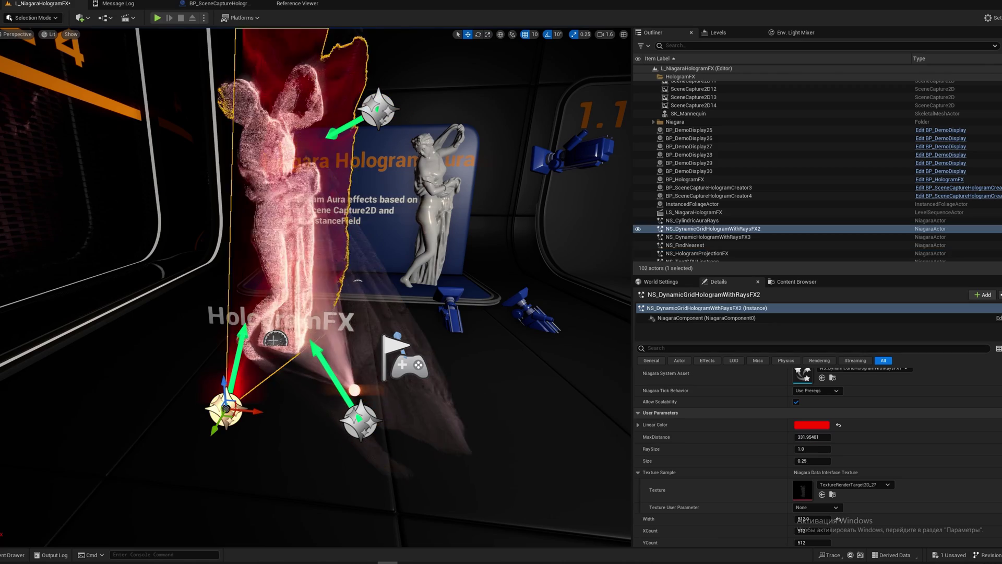
# Reselect BP_HologramFX, reconstruct its hologram and view the result from closer up.
pyautogui.click(217, 314)
pyautogui.click(217, 312)
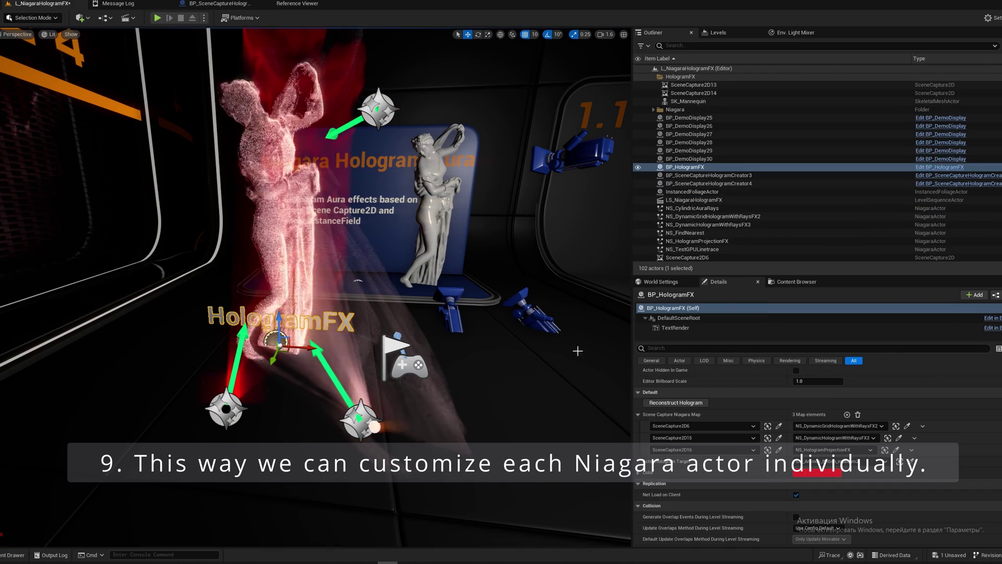
pyautogui.click(683, 403)
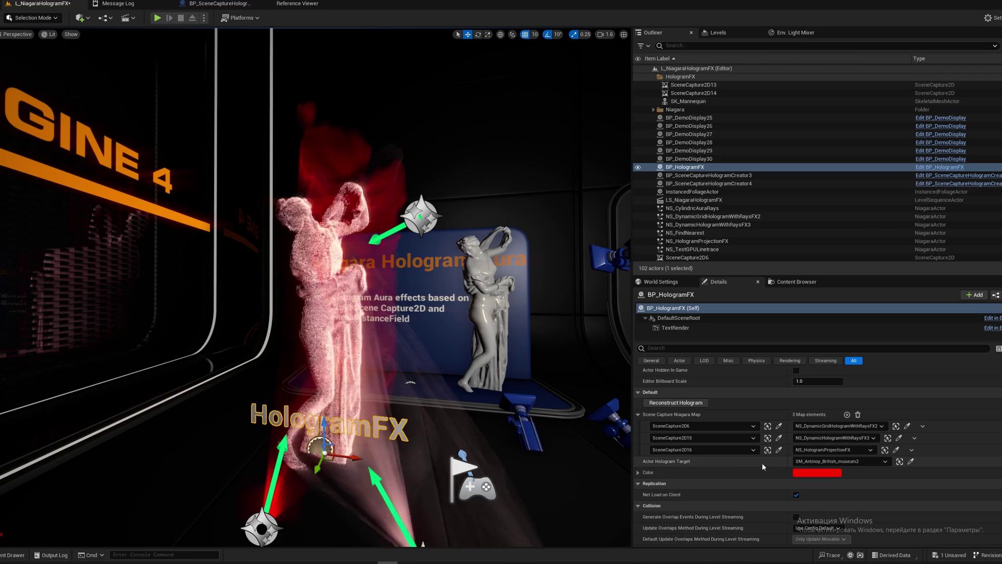
pyautogui.press('d')
pyautogui.moveTo(405, 364); pyautogui.dragTo(459, 381, button='right')
pyautogui.press('w')
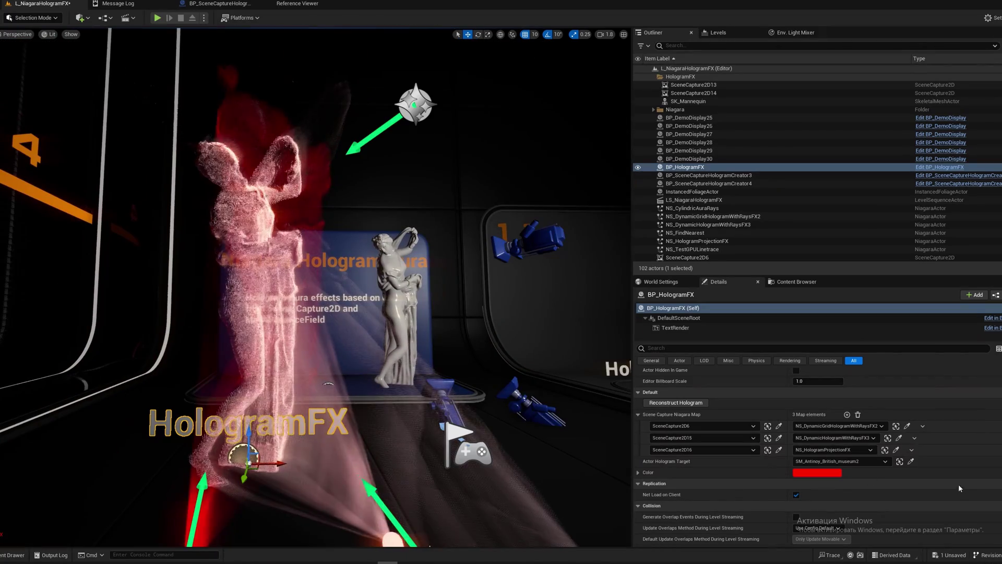
# Move the upper scene capture camera, SceneCapture2D16, sideways towards the statue.
pyautogui.click(522, 230)
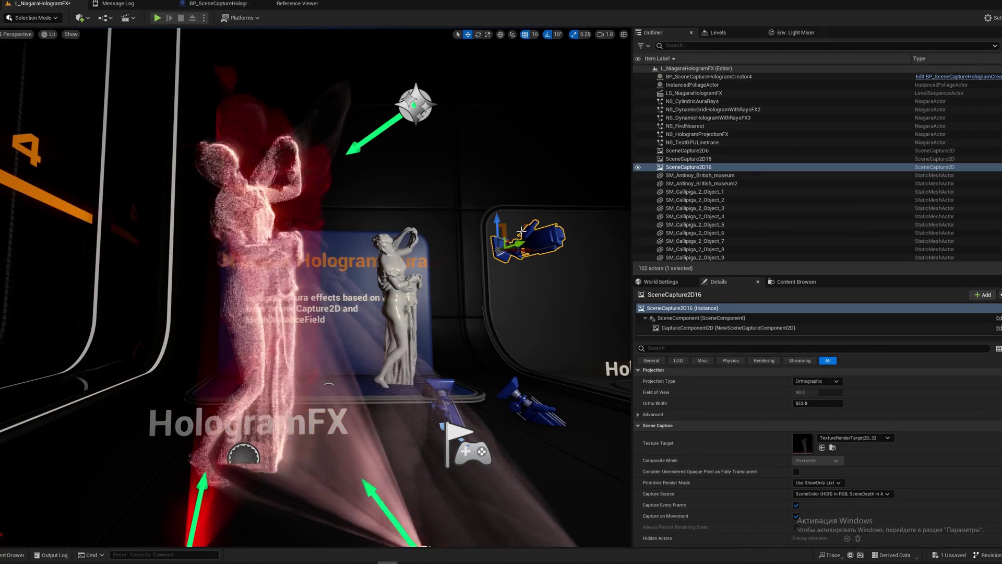
pyautogui.moveTo(495, 226)
pyautogui.mouseDown()
pyautogui.moveTo(486, 291)
pyautogui.moveTo(483, 180)
pyautogui.moveTo(483, 230)
pyautogui.mouseUp()
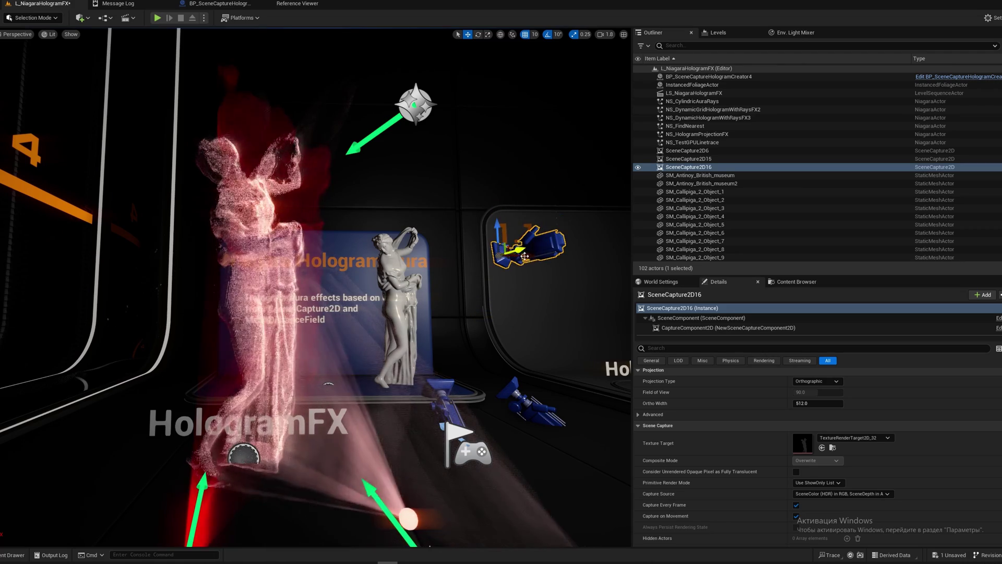
pyautogui.moveTo(525, 256); pyautogui.dragTo(491, 264)
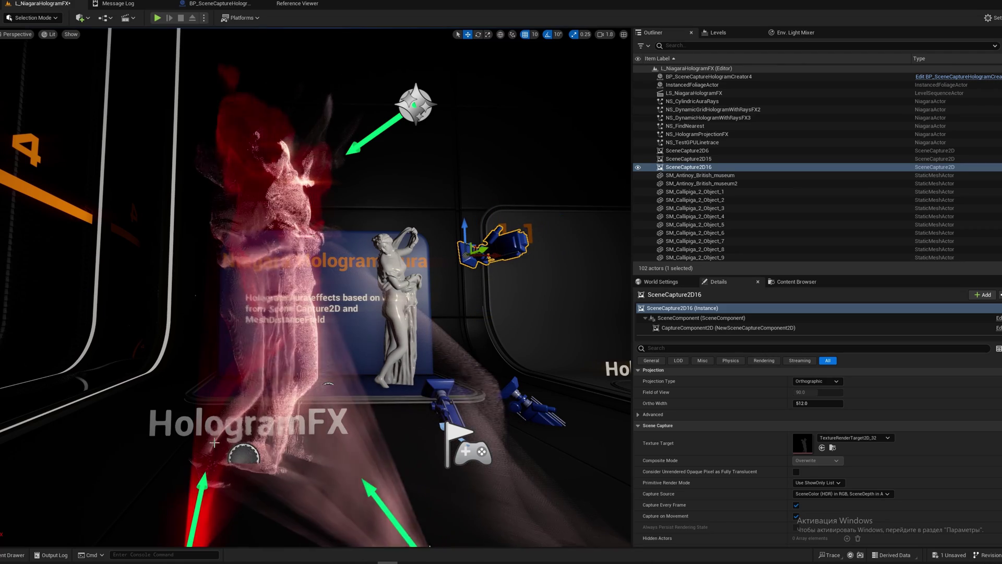
# Reconstruct the hologram from BP_HologramFX to match the moved scene capture camera.
pyautogui.click(180, 425)
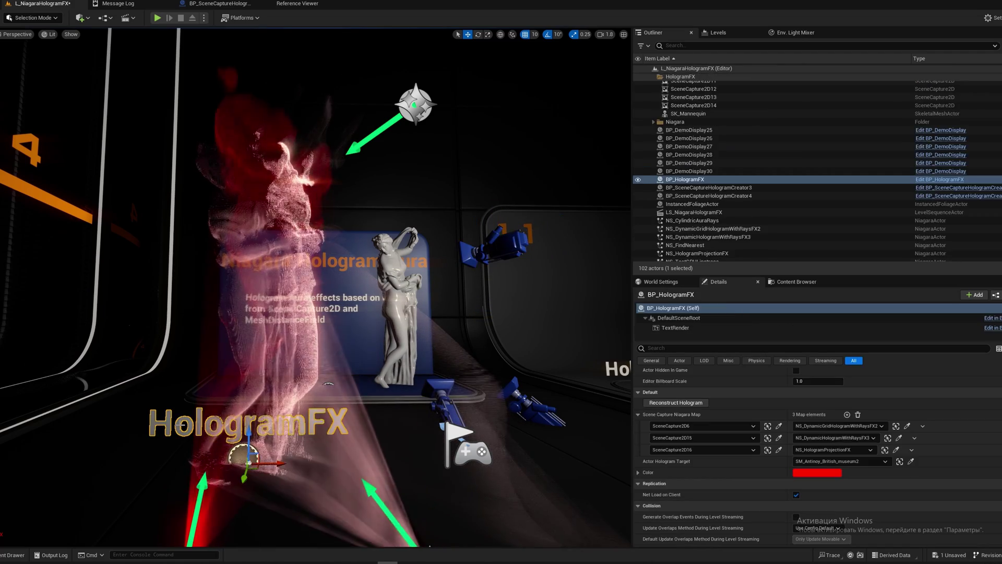
pyautogui.click(686, 403)
pyautogui.scroll(-4, 366, 335)
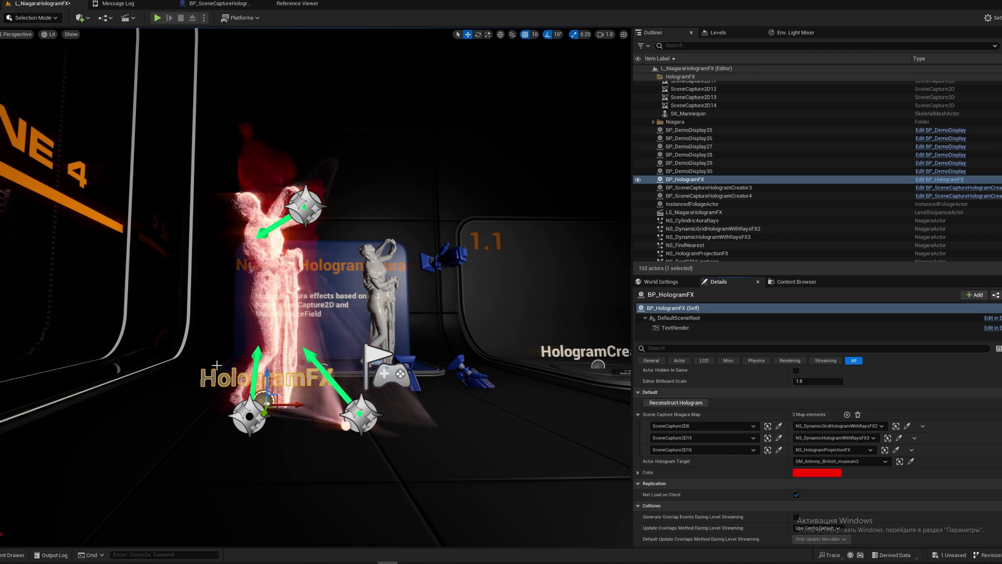
# Replace the statue actor's static mesh with SM_CineCam and raise the actor to Z 260.
pyautogui.moveTo(302, 335); pyautogui.dragTo(303, 360, button='right')
pyautogui.click(394, 251)
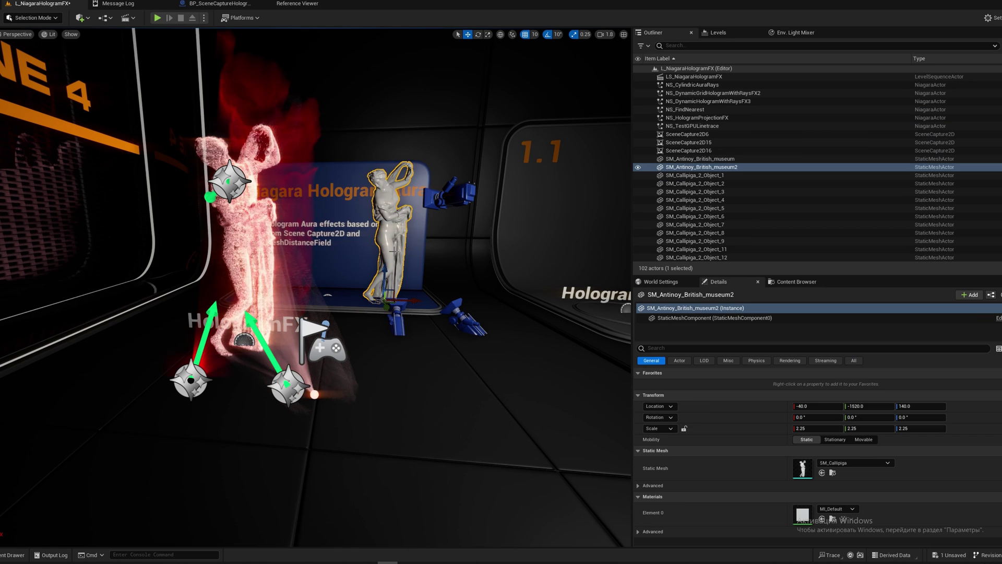
pyautogui.click(851, 463)
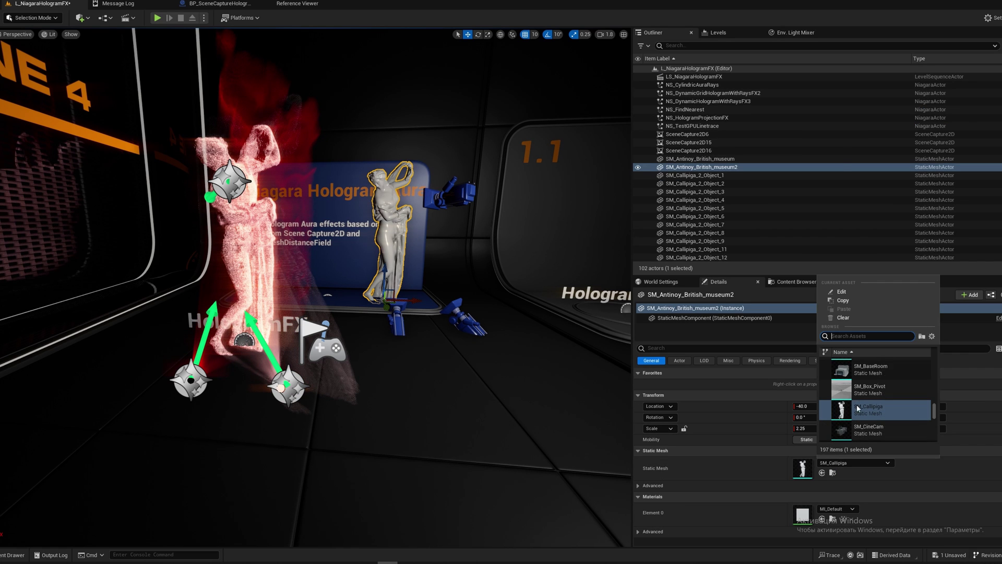
pyautogui.click(869, 430)
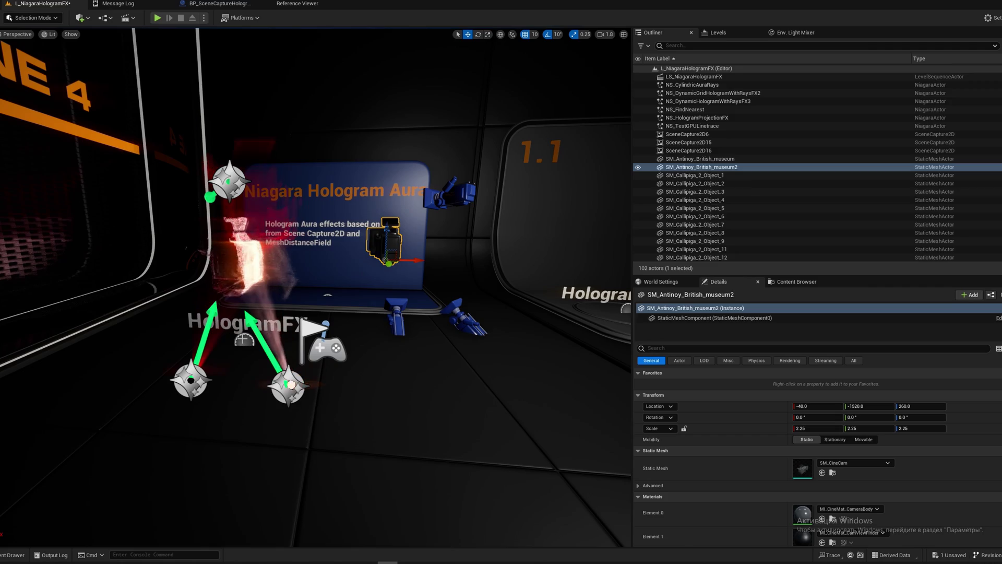
# Reconstruct the hologram for the camera mesh and raise the BP_HologramFX actor to Z 240.
pyautogui.click(244, 340)
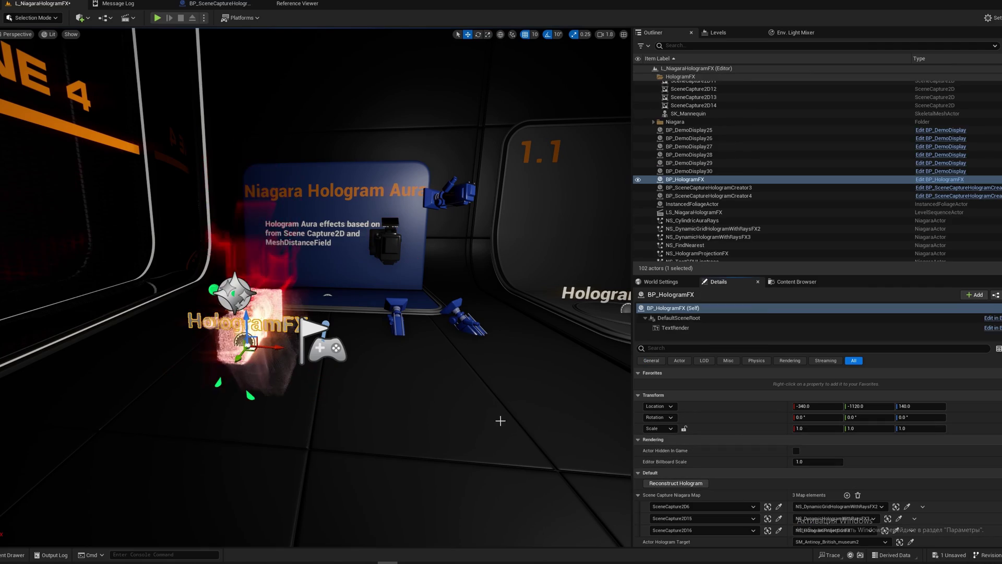
pyautogui.scroll(5, 294, 350)
pyautogui.moveTo(294, 350); pyautogui.dragTo(349, 304, button='right')
pyautogui.scroll(-1, 277, 350)
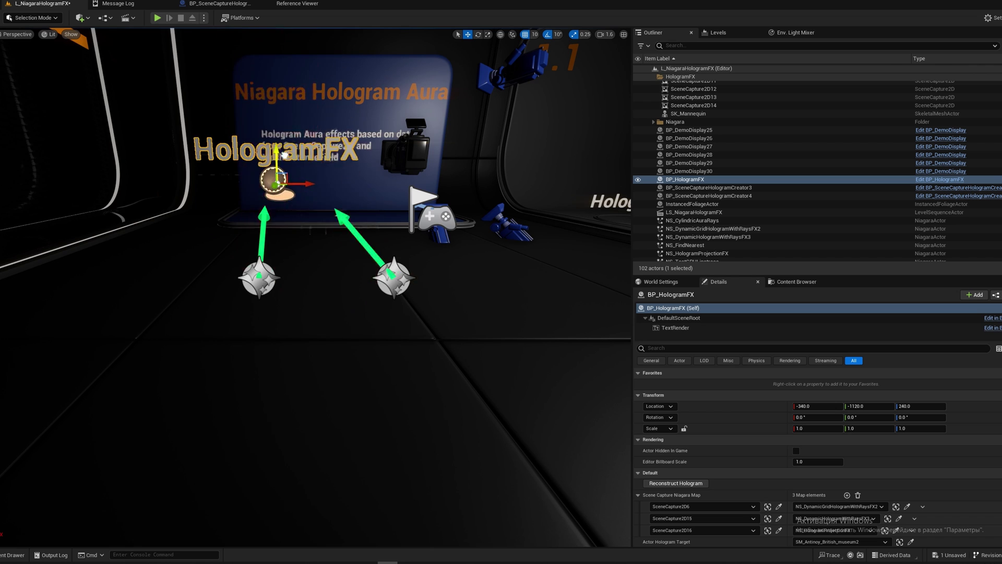
# Raise the BP_HologramFX actor to Z 340.
pyautogui.moveTo(284, 155); pyautogui.dragTo(285, 123)
pyautogui.moveTo(316, 225); pyautogui.dragTo(315, 225, button='right')
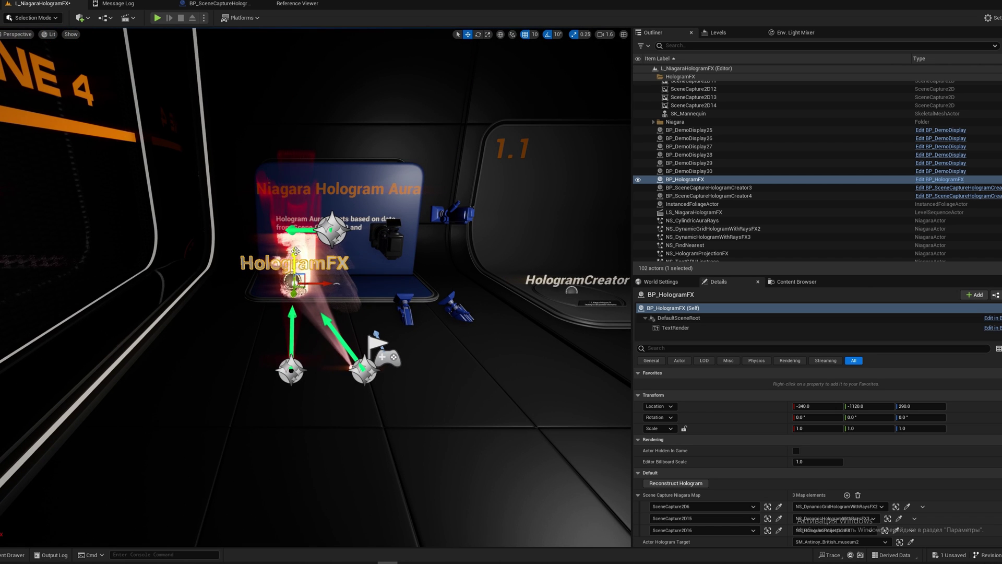
pyautogui.moveTo(295, 251); pyautogui.dragTo(295, 231)
# Rotate the BP_HologramFX actor about its vertical axis to about 100 degrees and reconstruct the hologram.
pyautogui.moveTo(345, 264); pyautogui.dragTo(330, 276)
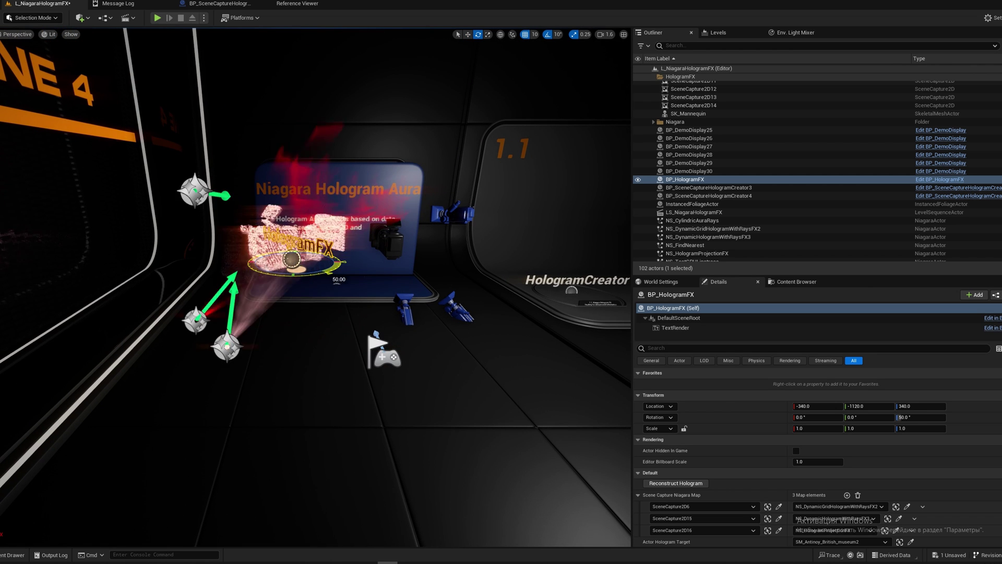
pyautogui.click(697, 483)
pyautogui.moveTo(312, 279); pyautogui.dragTo(277, 245, button='right')
pyautogui.moveTo(277, 245); pyautogui.dragTo(301, 243)
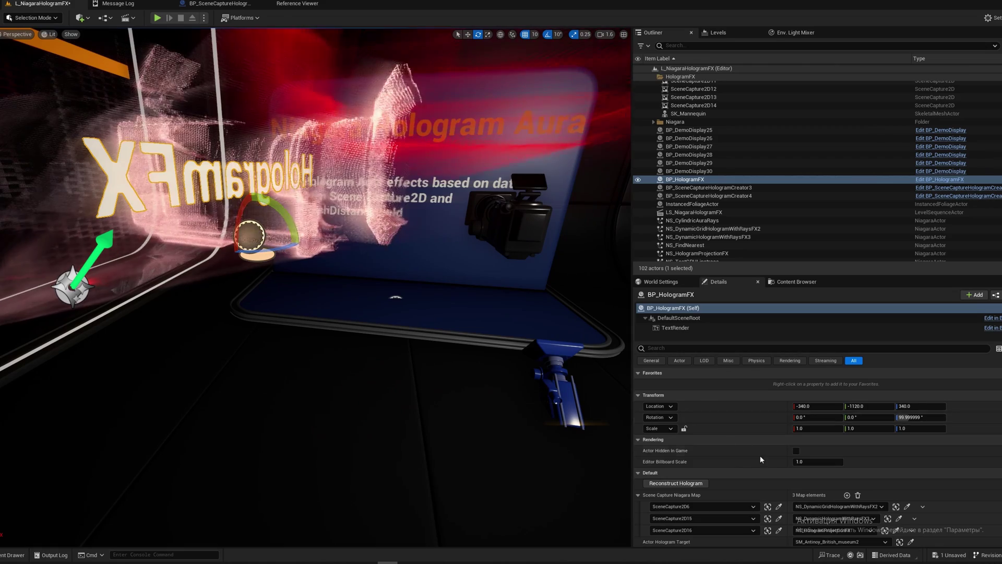
# For the NS_HologramProjectionFX actor, set RayWidth to 1.0 and change New Linear Color to a saturated violet.
pyautogui.scroll(-3, 760, 455)
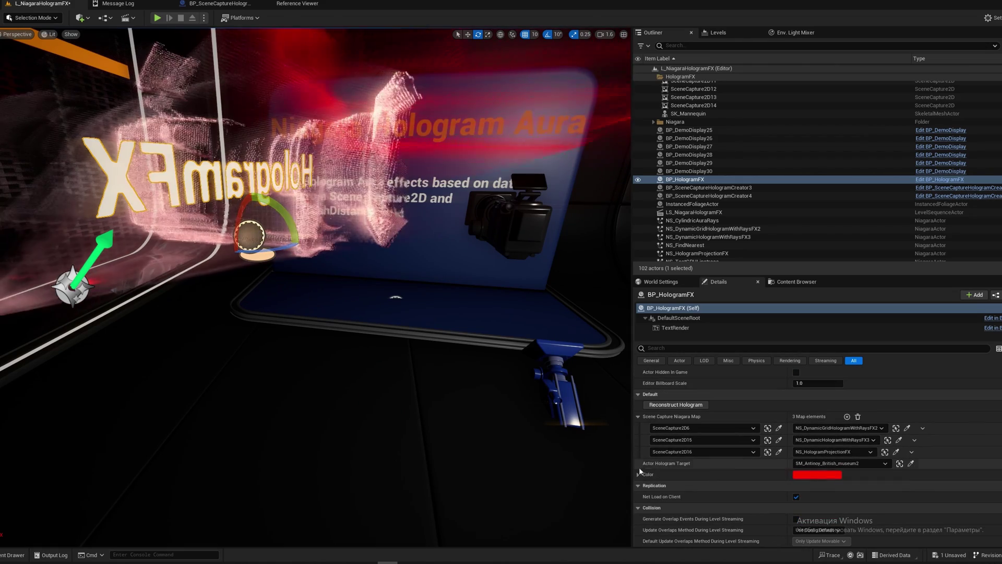
pyautogui.scroll(-4, 407, 226)
pyautogui.click(88, 131)
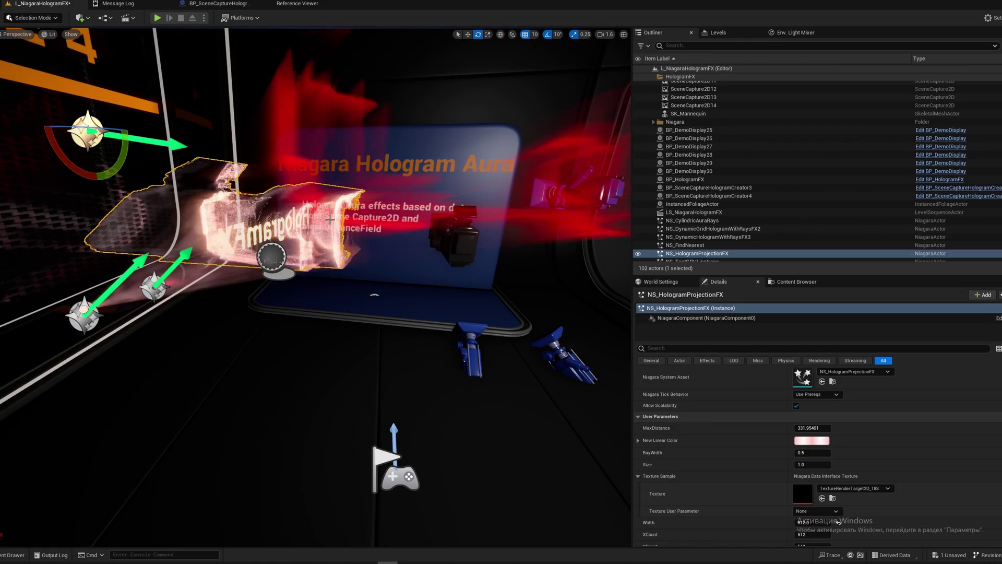
pyautogui.scroll(-2, 886, 479)
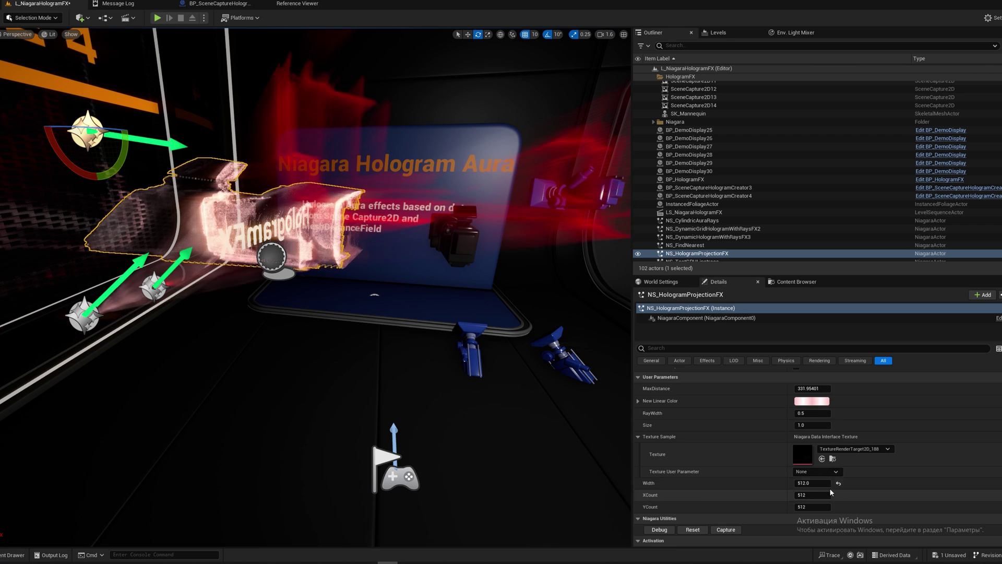
pyautogui.scroll(1, 686, 491)
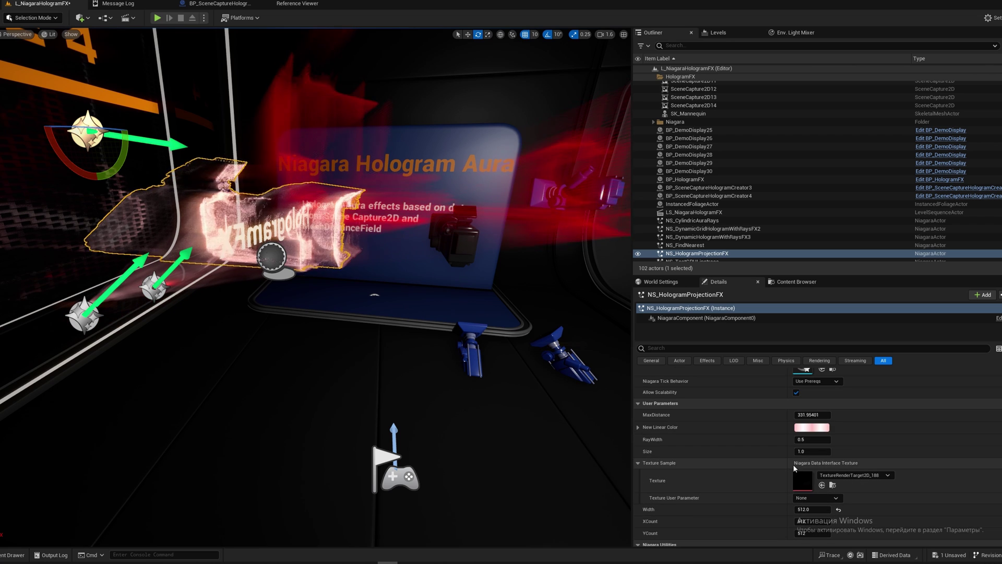
pyautogui.click(812, 427)
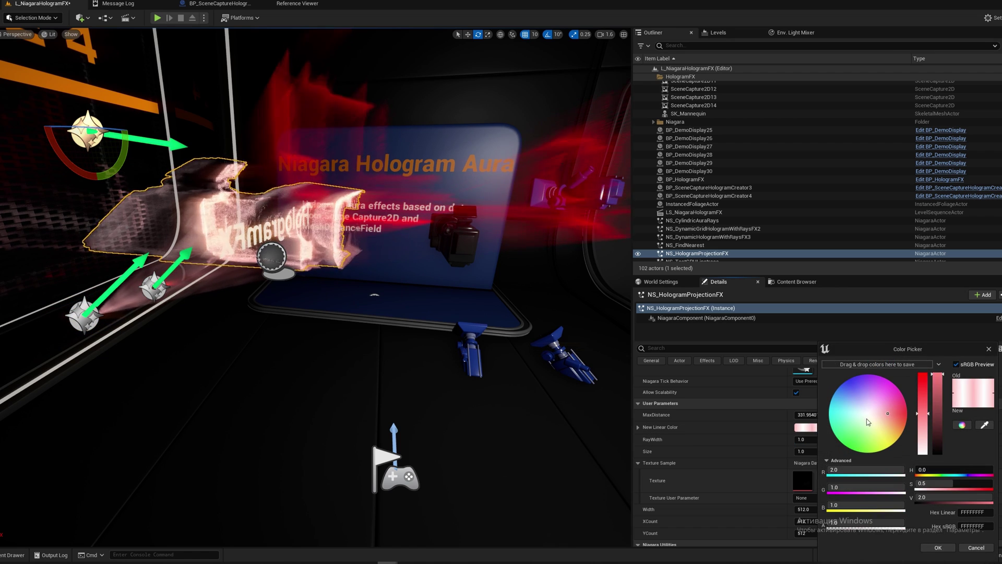
pyautogui.click(851, 377)
pyautogui.click(938, 549)
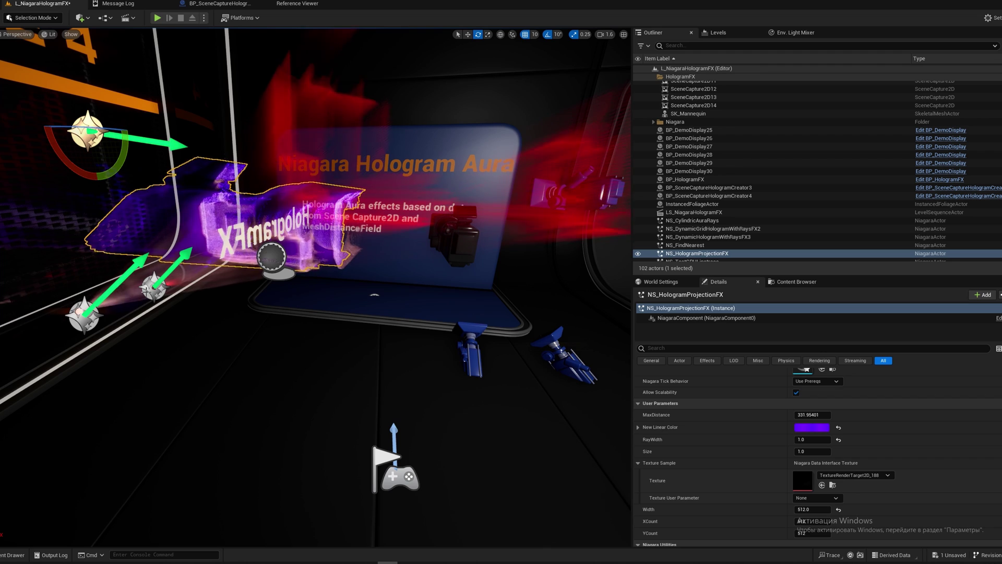
# Change the New Linear Color of the NS_DynamicHologramWithRaysFX3 actor to a saturated blue with B at 2.0.
pyautogui.click(82, 313)
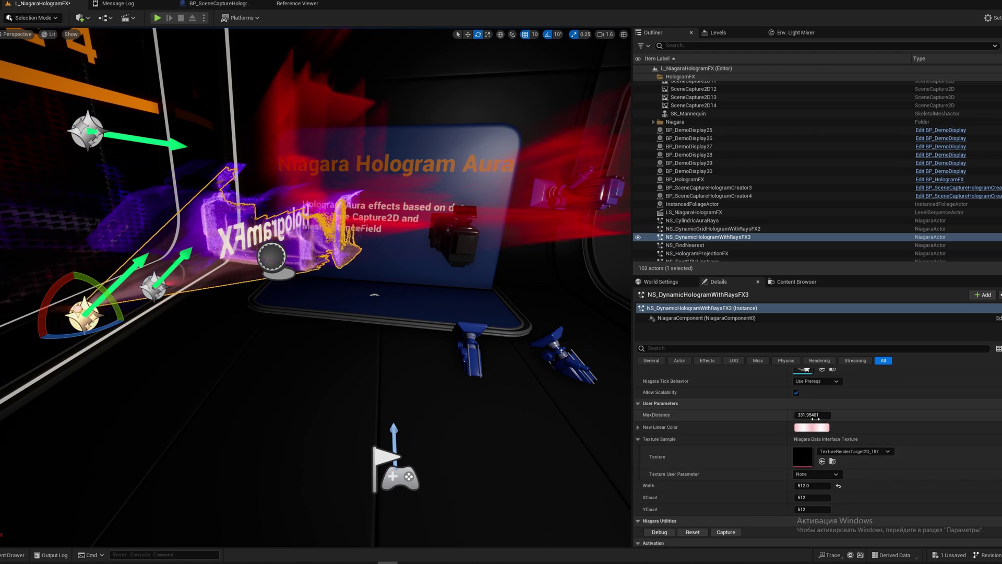
pyautogui.scroll(2, 783, 439)
pyautogui.click(806, 453)
pyautogui.moveTo(848, 397); pyautogui.dragTo(837, 368)
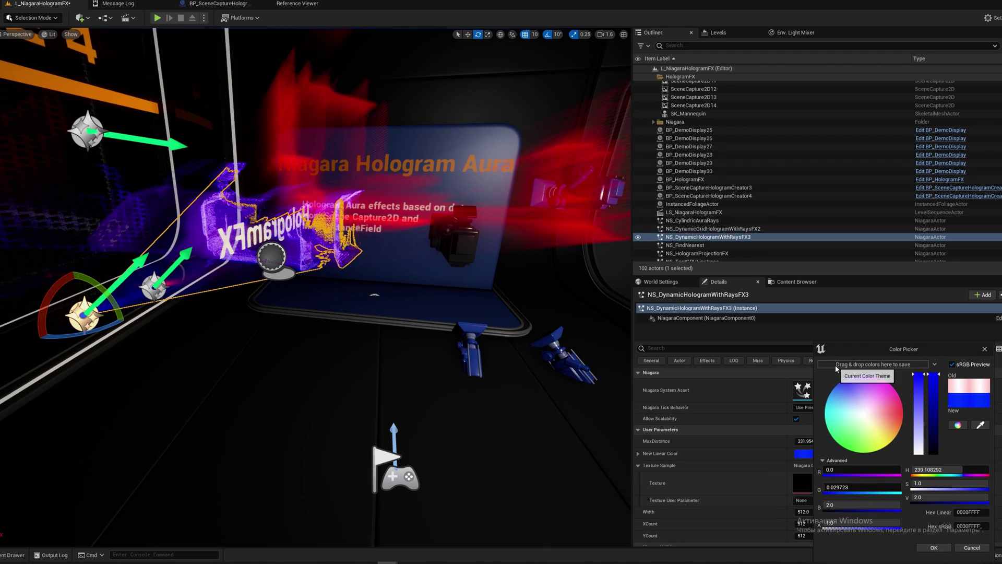
pyautogui.click(932, 547)
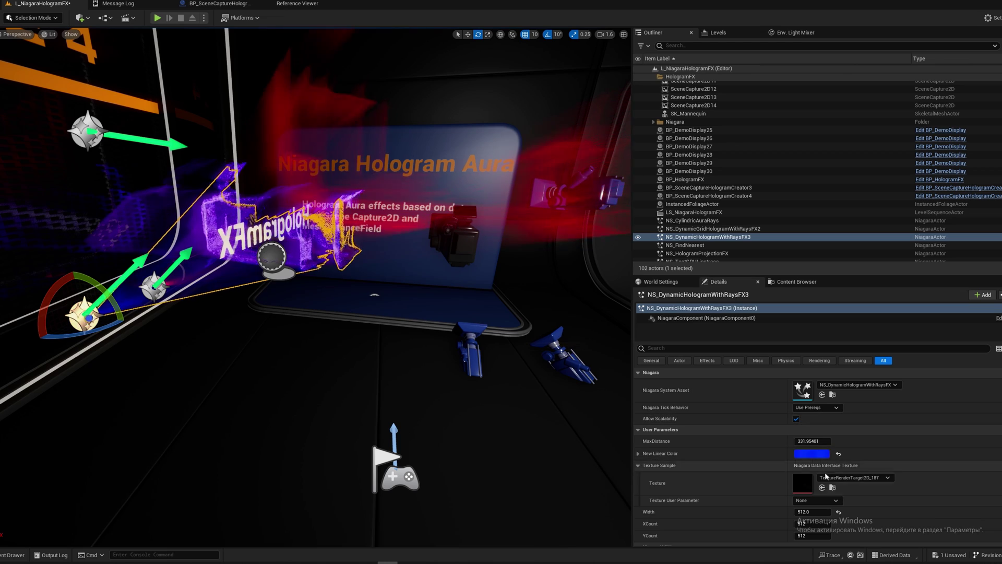
# For the NS_DynamicGridHologramWithRaysFX2 actor, reduce MaxDistance to about 251 and set Size to 2.0.
pyautogui.click(713, 229)
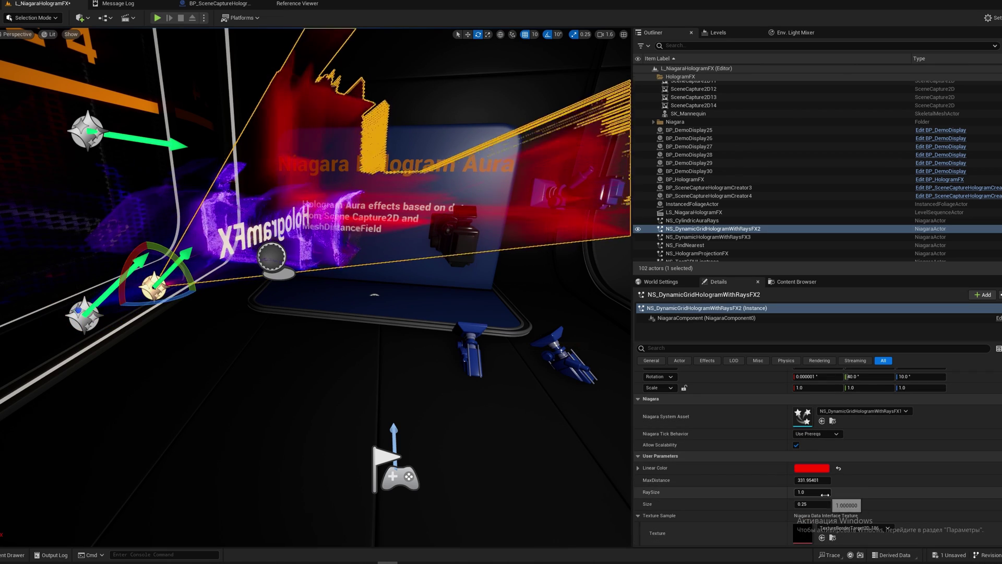
pyautogui.moveTo(818, 482); pyautogui.dragTo(783, 482)
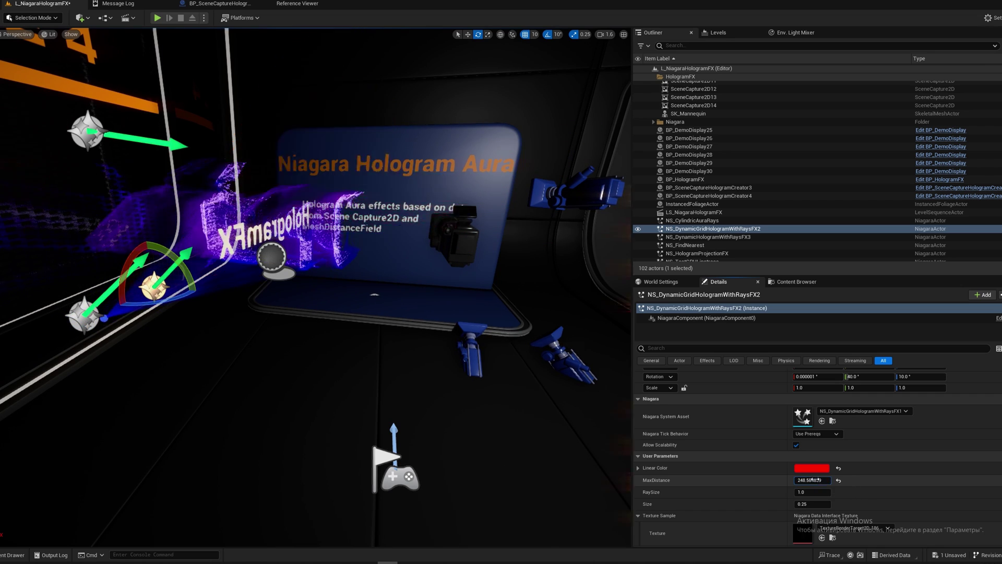
pyautogui.moveTo(812, 479); pyautogui.dragTo(815, 479)
pyautogui.scroll(-2, 835, 459)
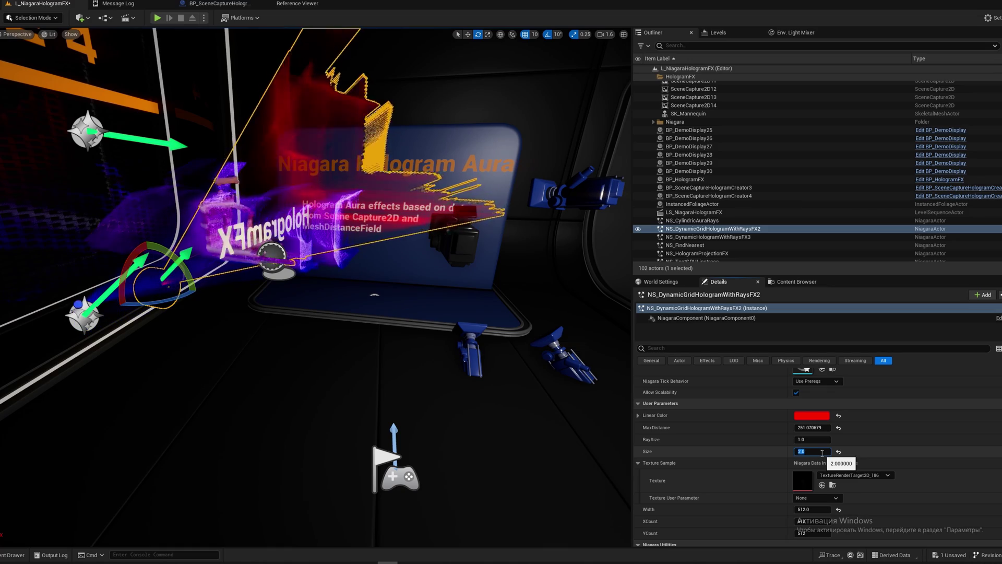
# Examine the recolored camera hologram up close and from a distance, selecting the NS_HologramProjectionFX actor.
pyautogui.scroll(3, 381, 329)
pyautogui.moveTo(381, 328); pyautogui.dragTo(302, 308, button='right')
pyautogui.scroll(3, 381, 329)
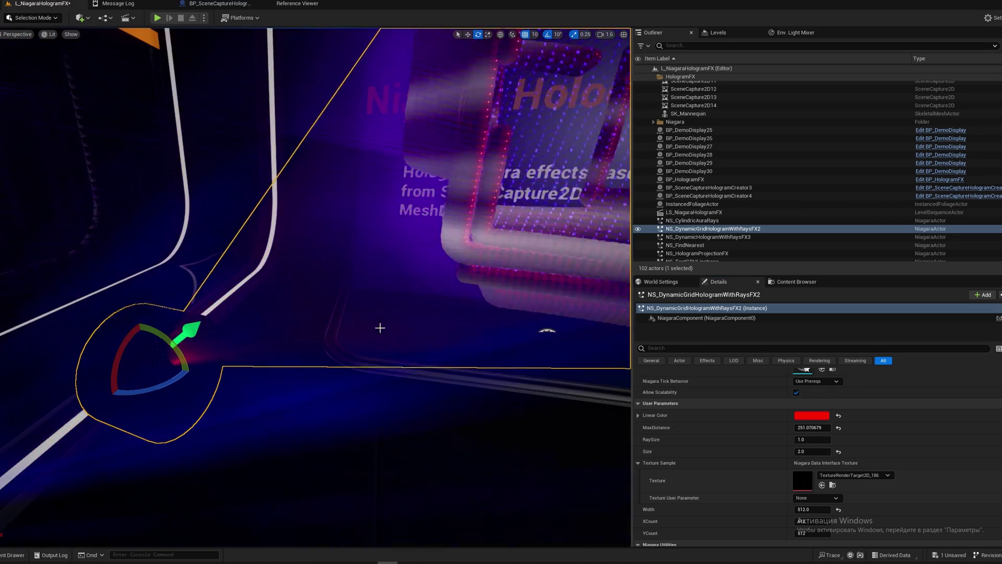
pyautogui.moveTo(380, 329); pyautogui.dragTo(470, 269, button='right')
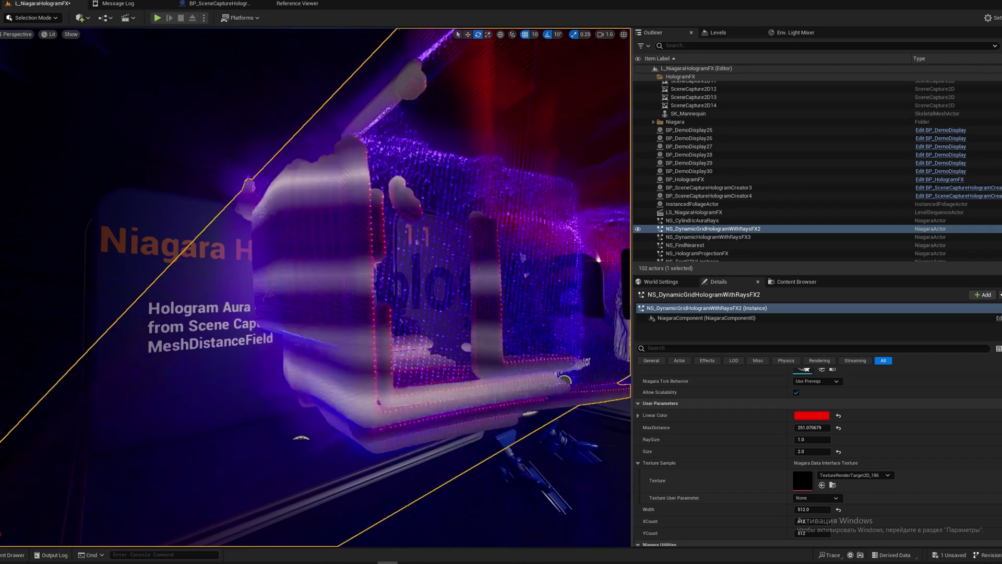
pyautogui.click(478, 481)
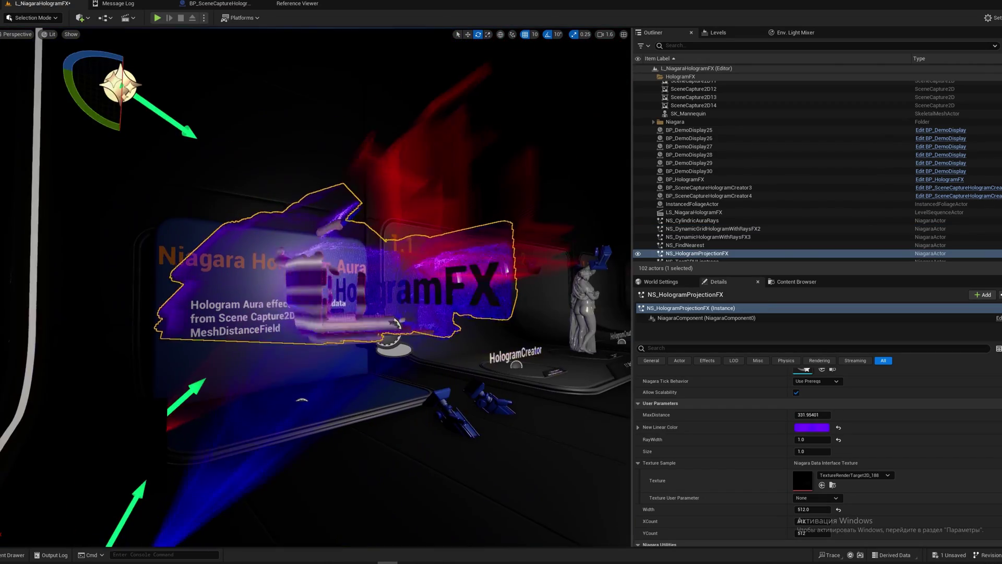
pyautogui.moveTo(459, 481); pyautogui.dragTo(350, 482, button='right')
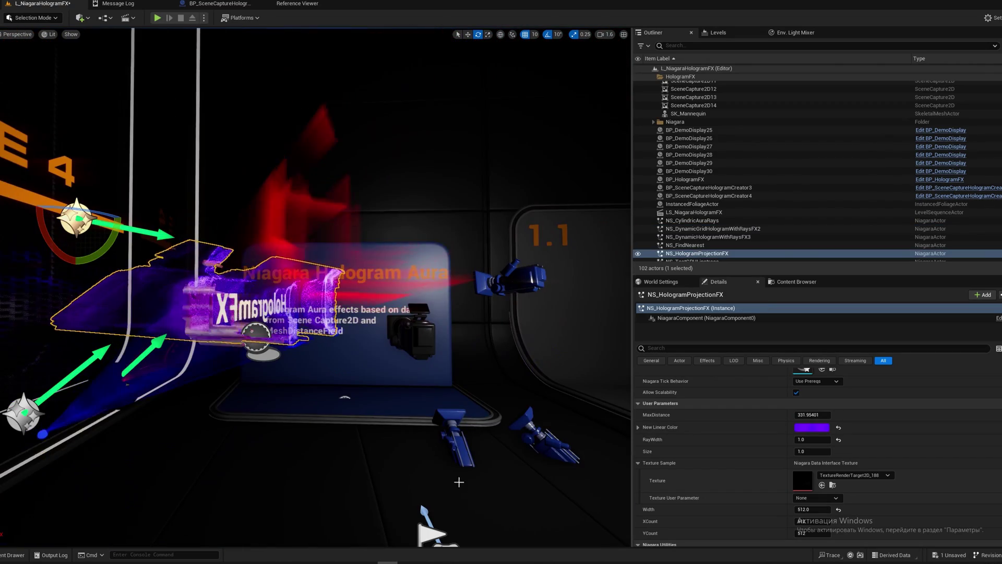